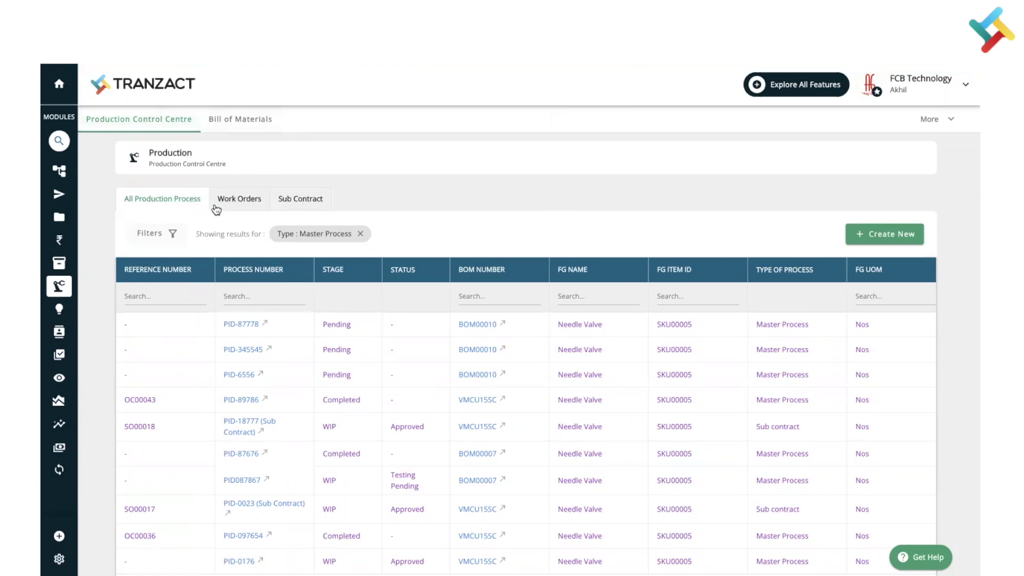
Check the open Work Orders, then start a new Create Production Order form
click(244, 206)
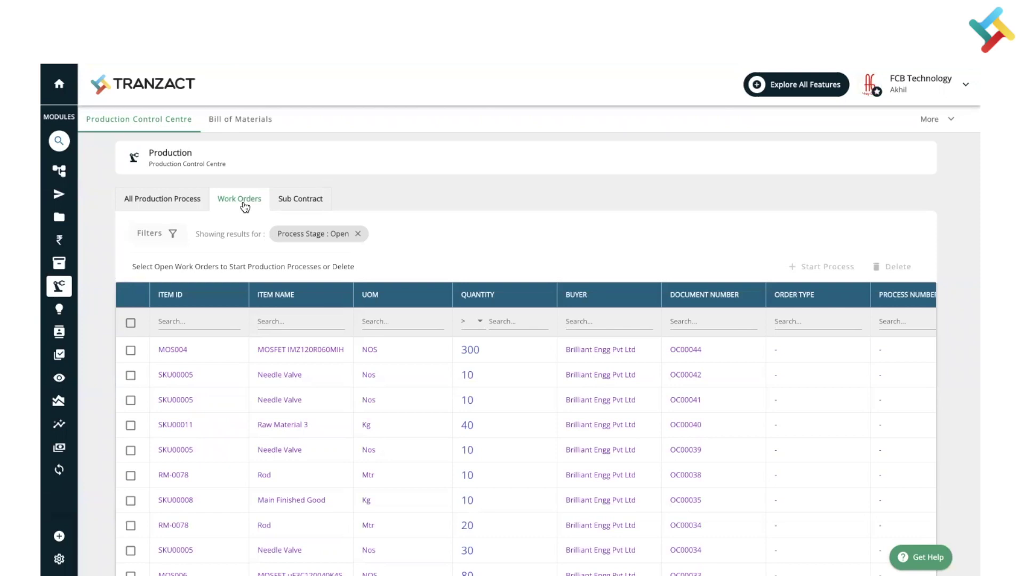
click(167, 195)
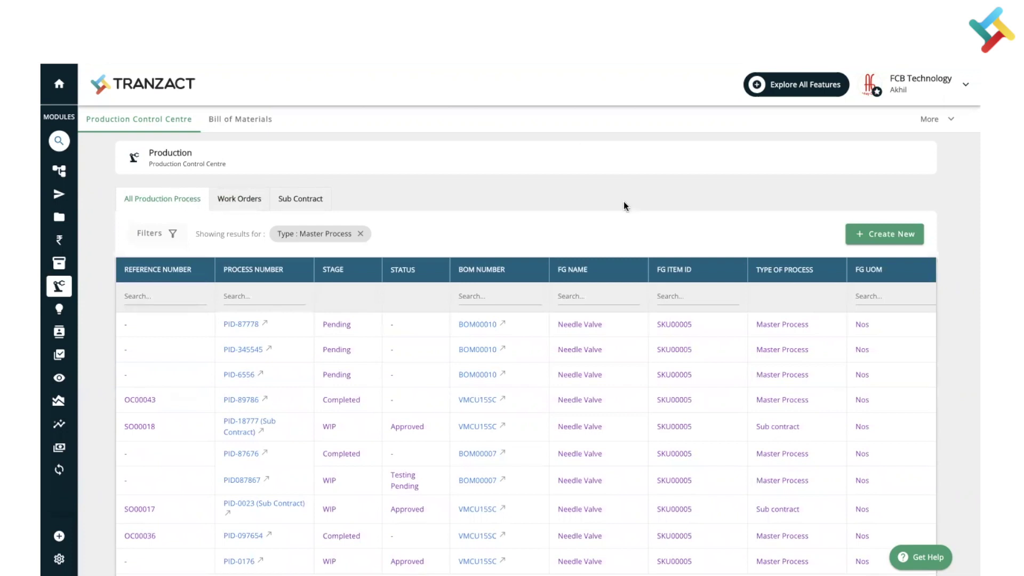
click(862, 234)
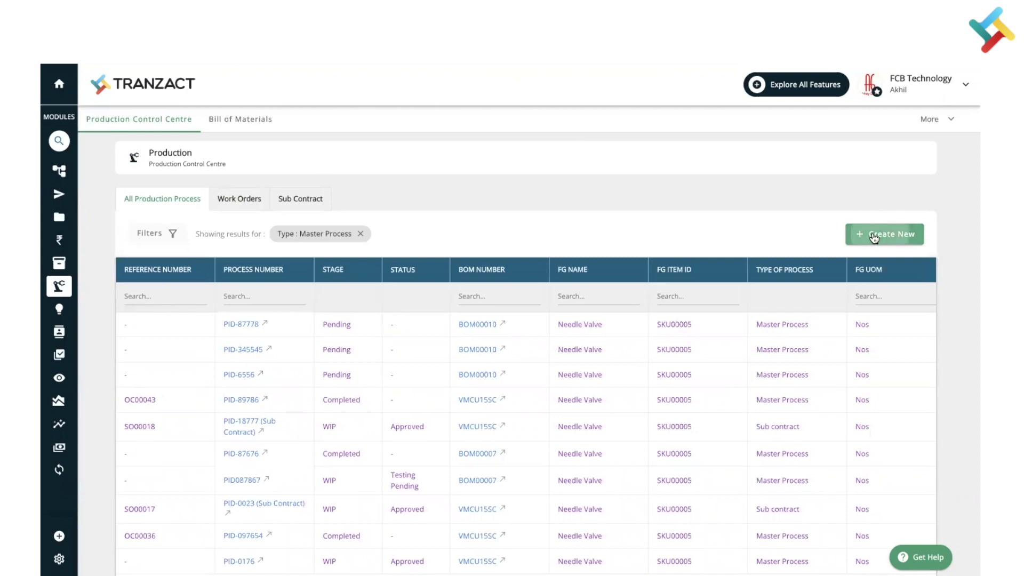
Submit a production order for Needle Valve using BOM VMCU15SC with quantity 10
click(209, 145)
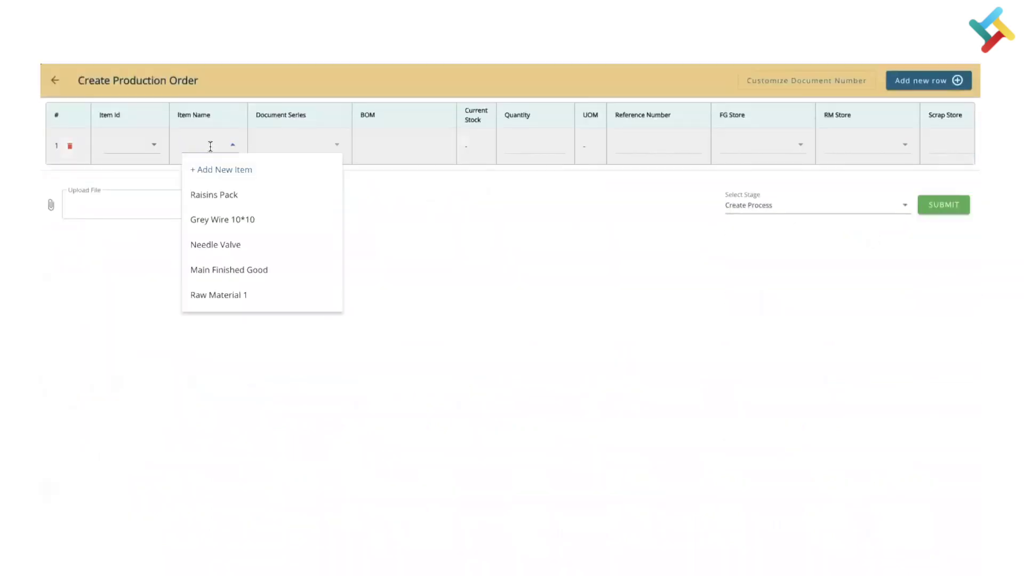
click(228, 243)
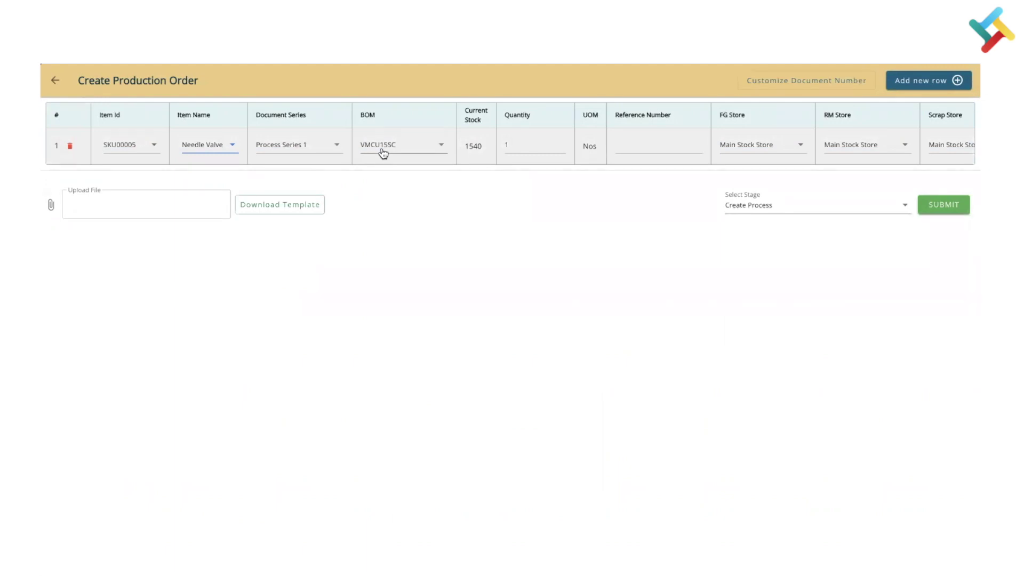
click(410, 149)
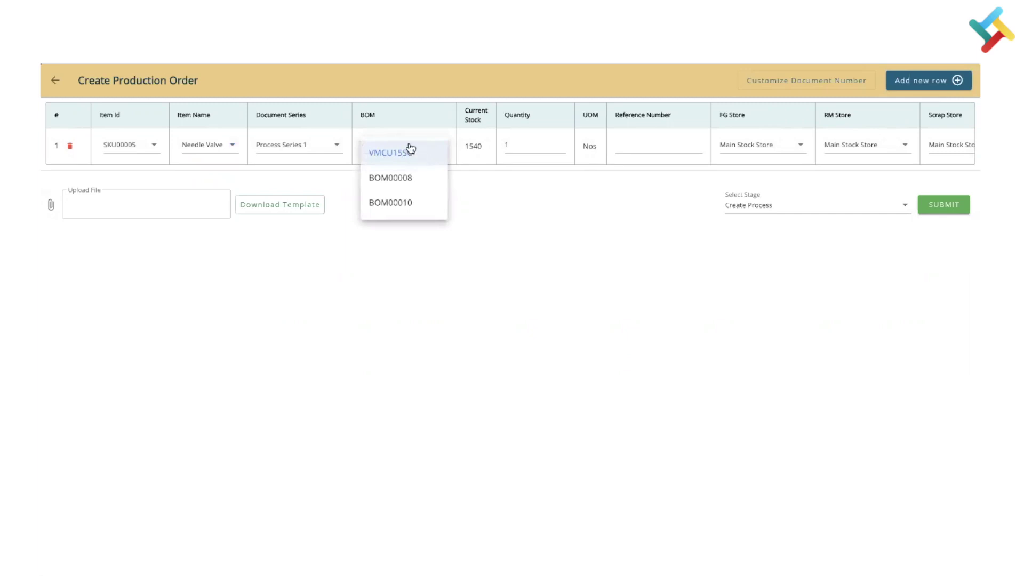
click(515, 181)
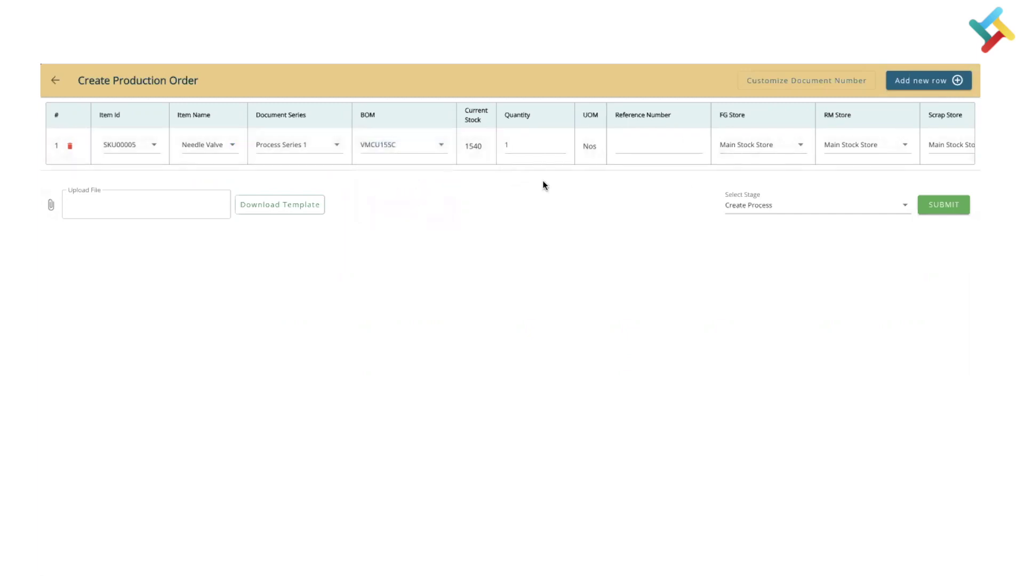
click(526, 150)
text(0)
click(934, 209)
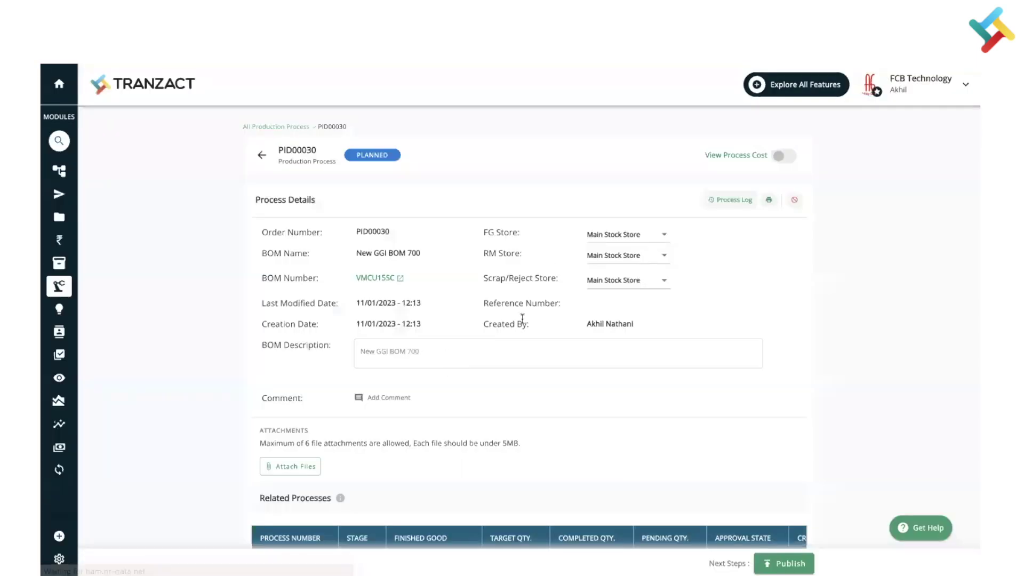
Review PID00030's planned details and publish the process
scroll(522, 319, down, 6)
scroll(522, 319, up, 6)
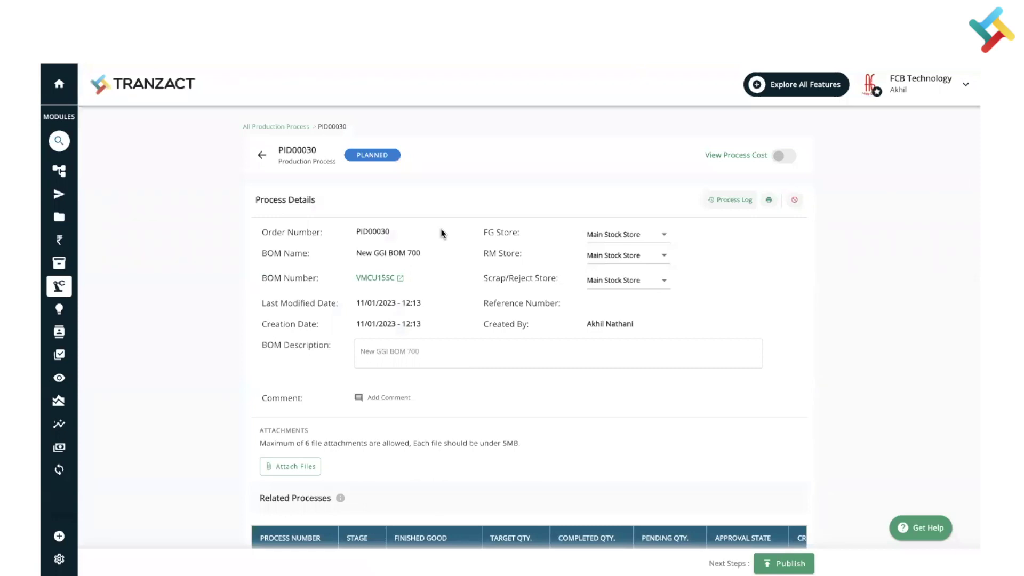
scroll(679, 316, down, 1)
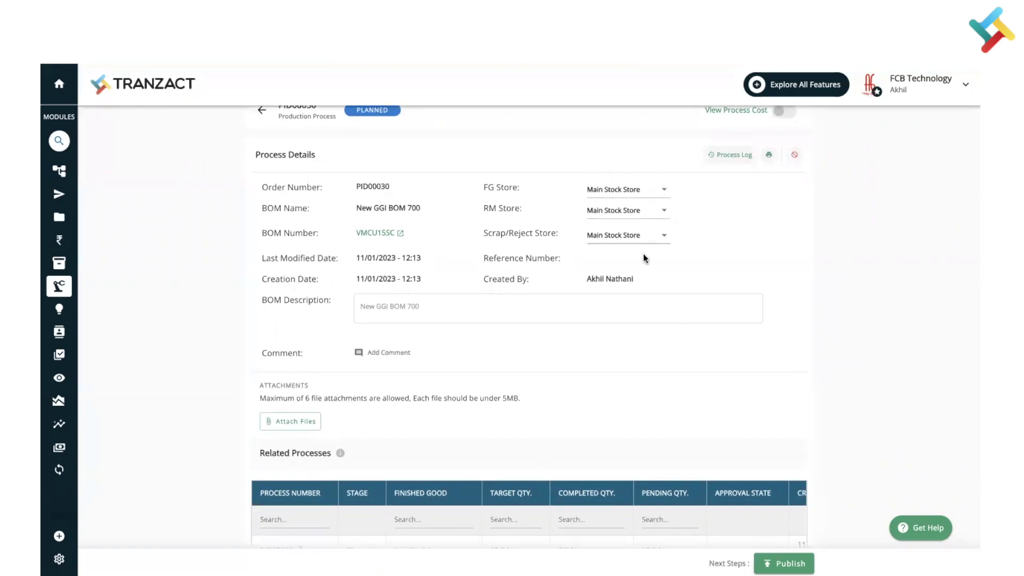
scroll(644, 254, down, 8)
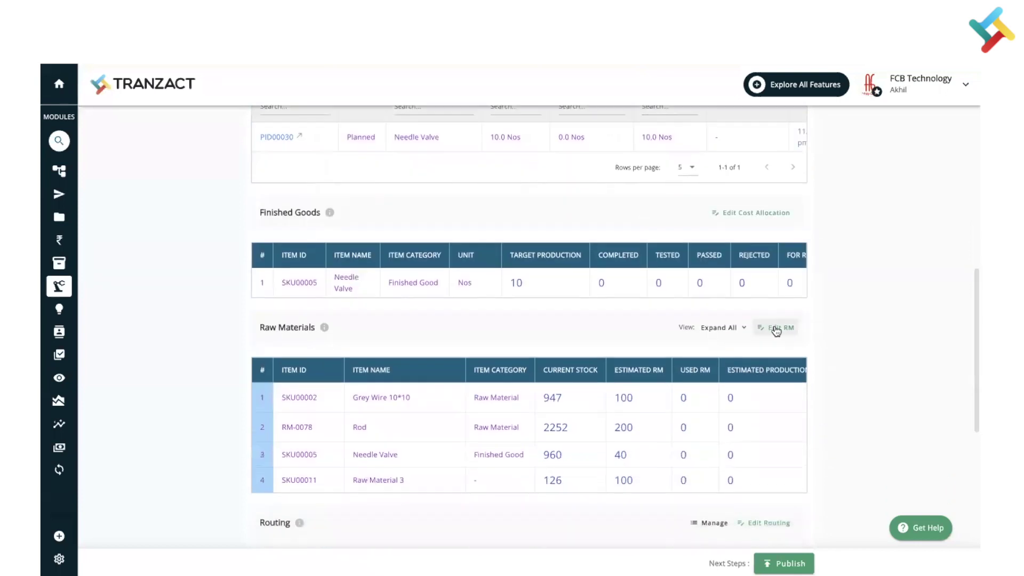
scroll(776, 329, up, 3)
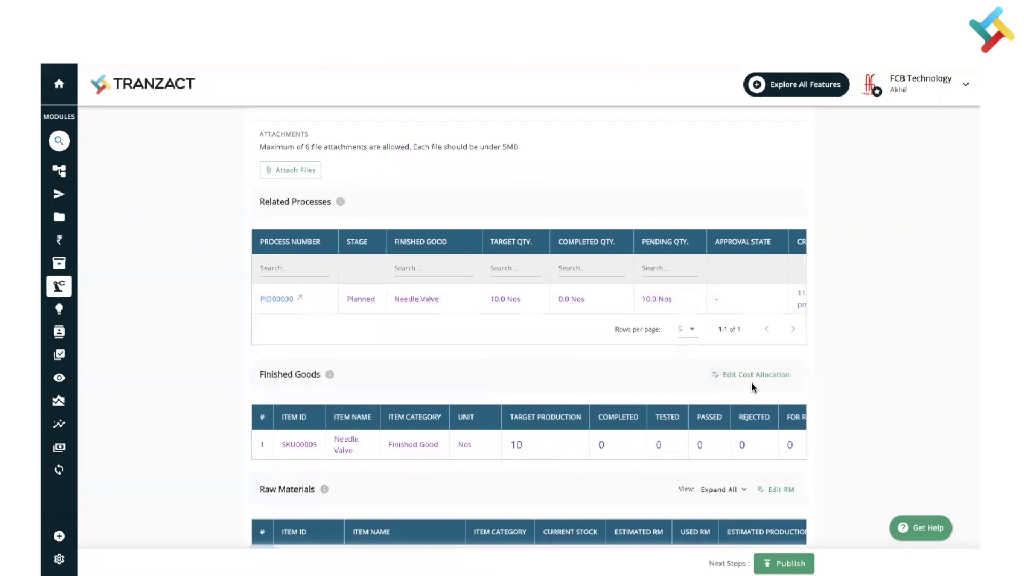
scroll(752, 384, down, 4)
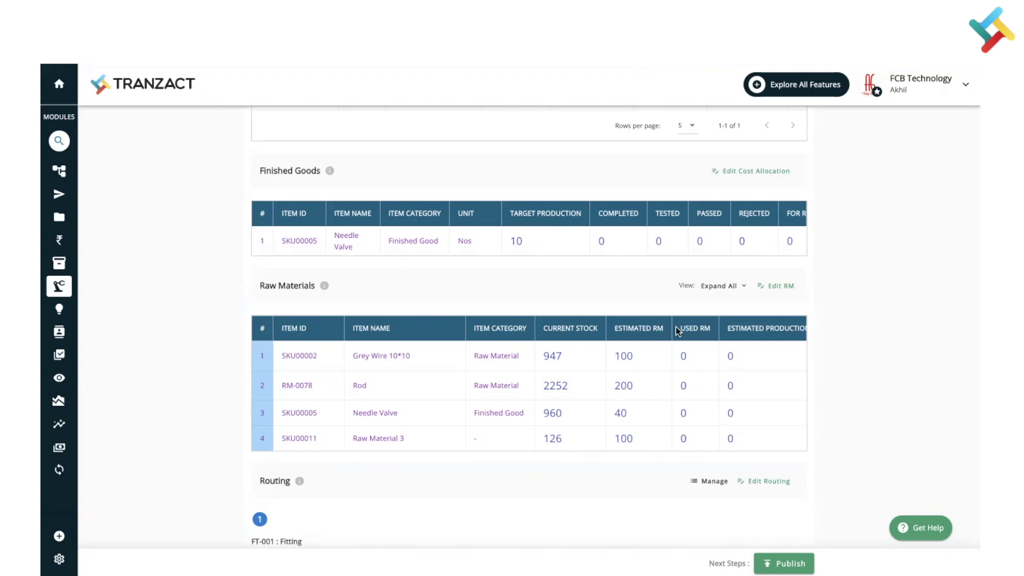
click(779, 562)
click(561, 368)
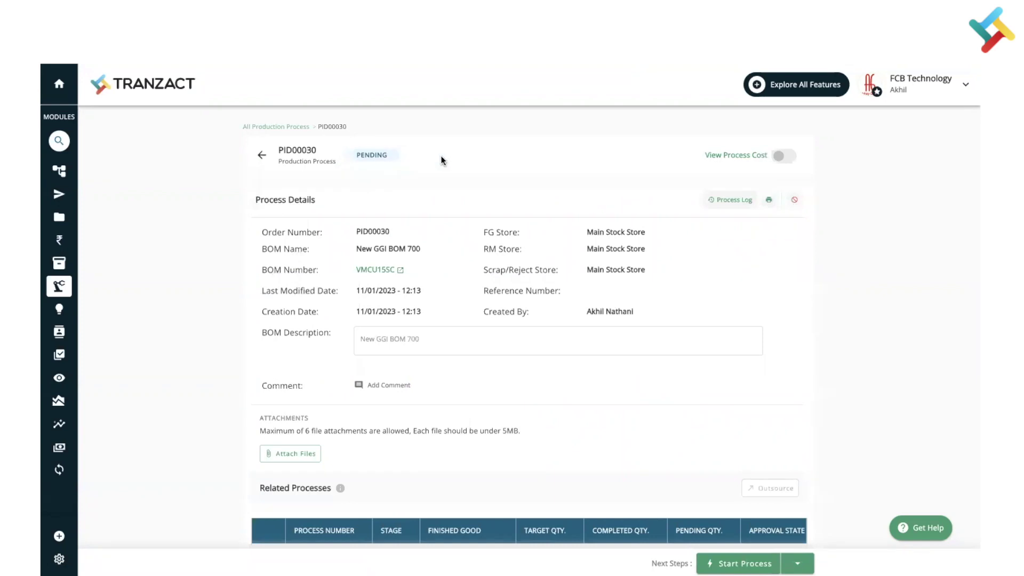
Choose Start Process for PID00030 from the Next Steps bar
scroll(503, 278, down, 7)
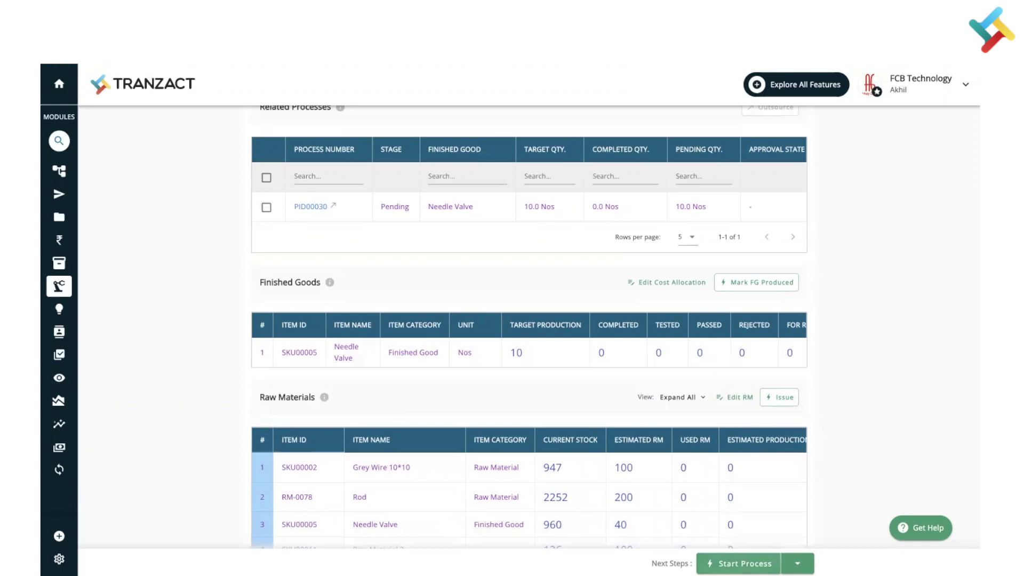
click(741, 563)
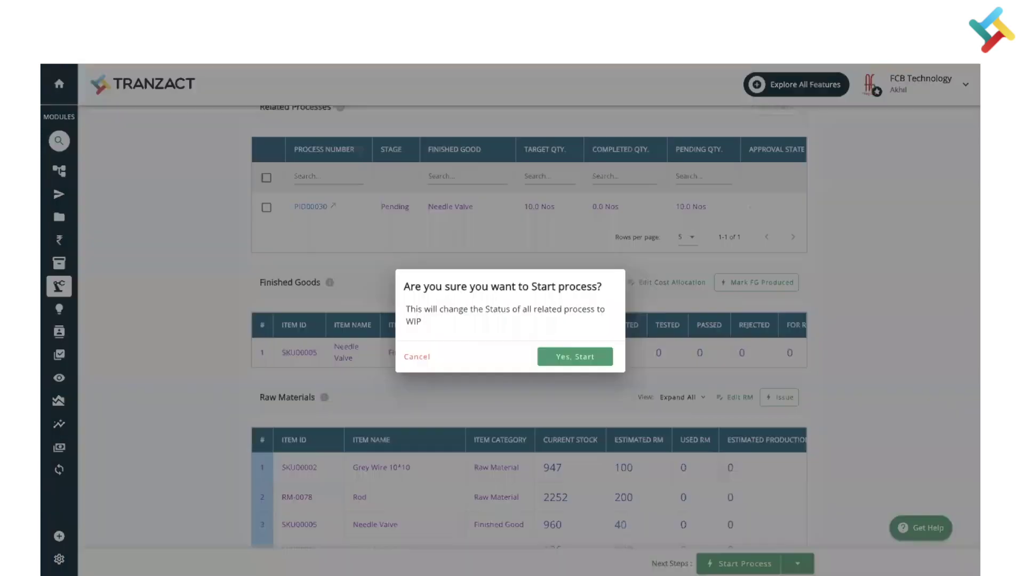
Confirm the start and issue raw materials at estimated quantities 100, 200, 40 and 100
click(558, 354)
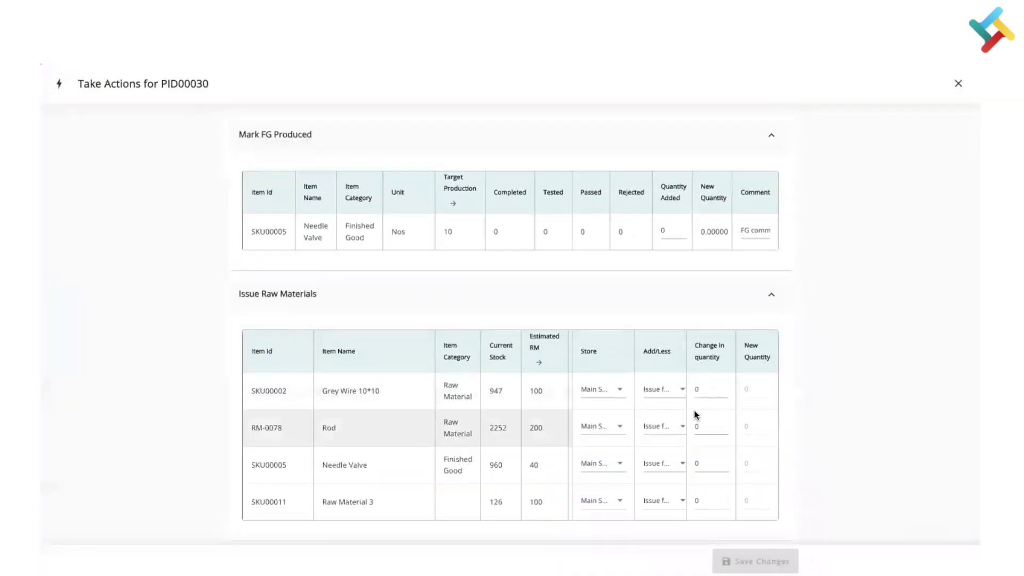
scroll(545, 369, down, 3)
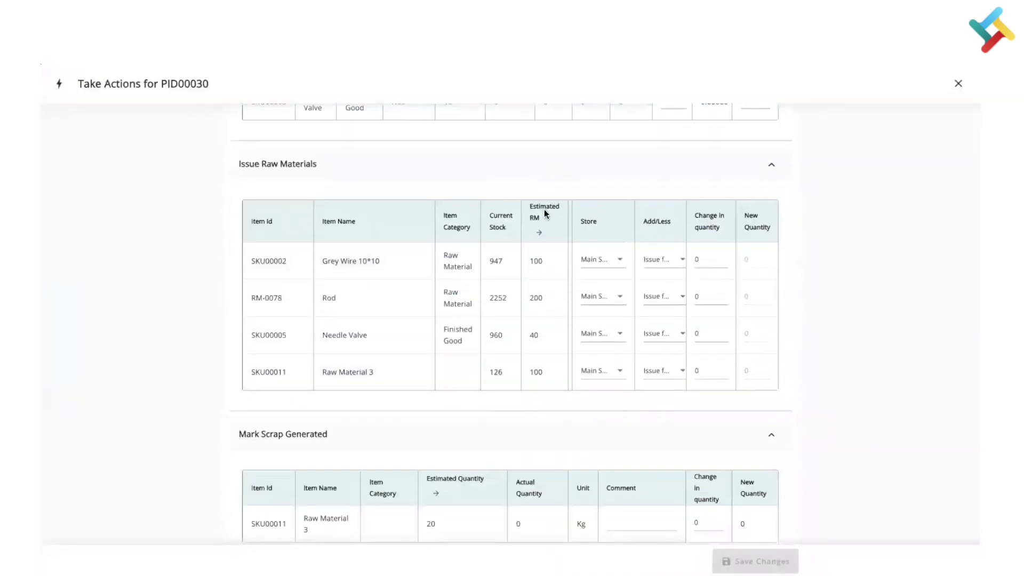
double_click(713, 257)
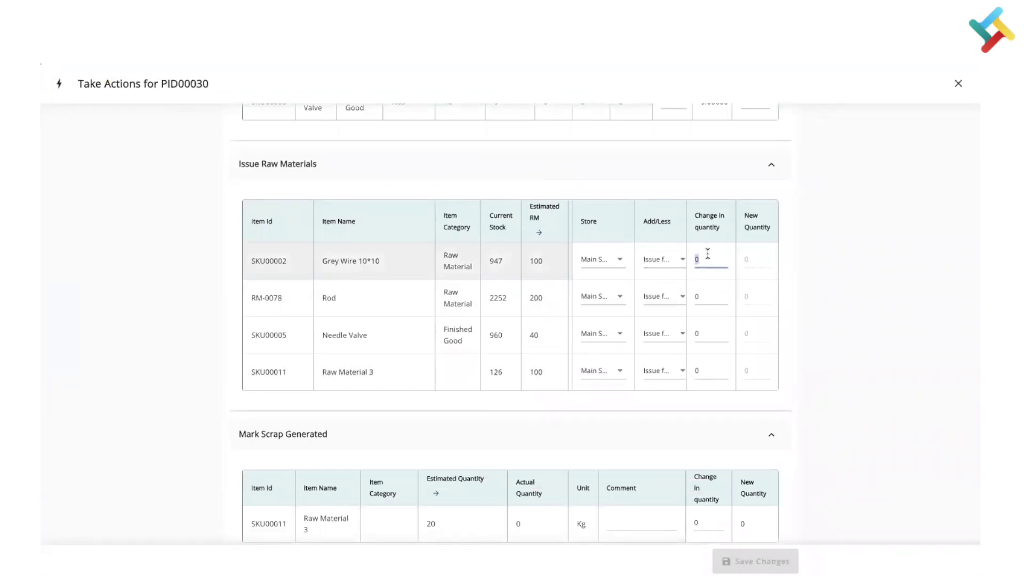
click(538, 235)
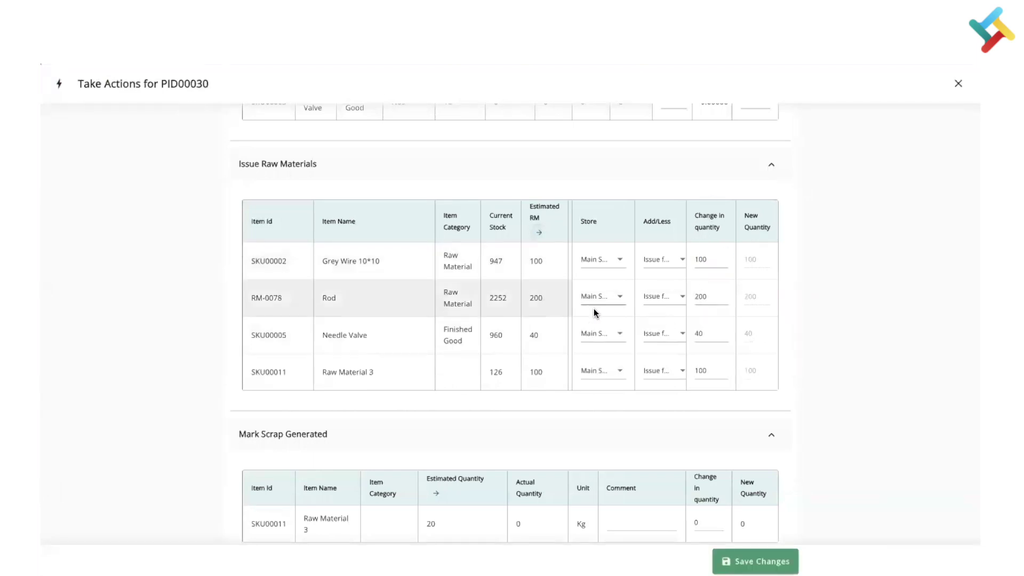
scroll(672, 382, down, 4)
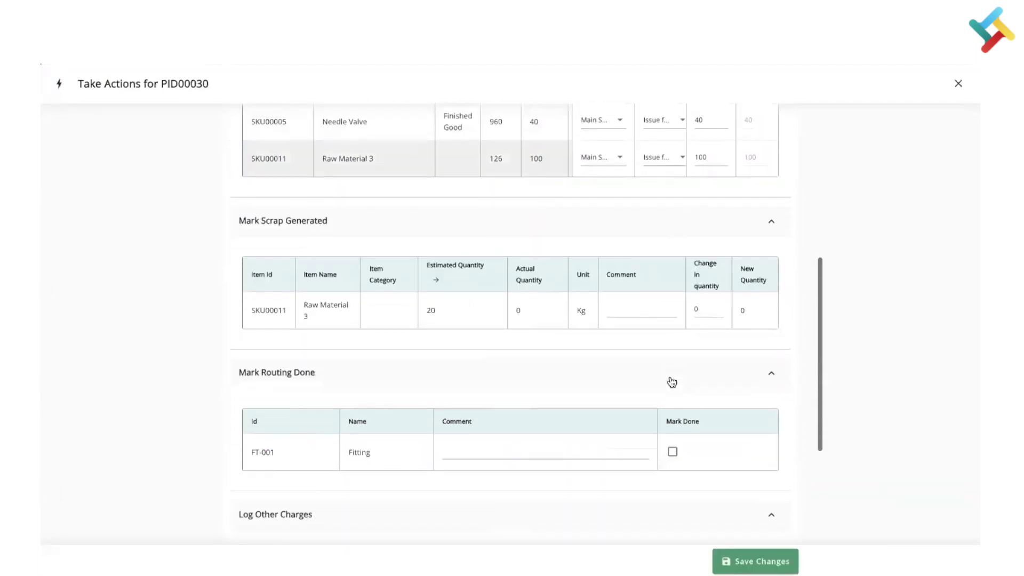
scroll(650, 431, down, 2)
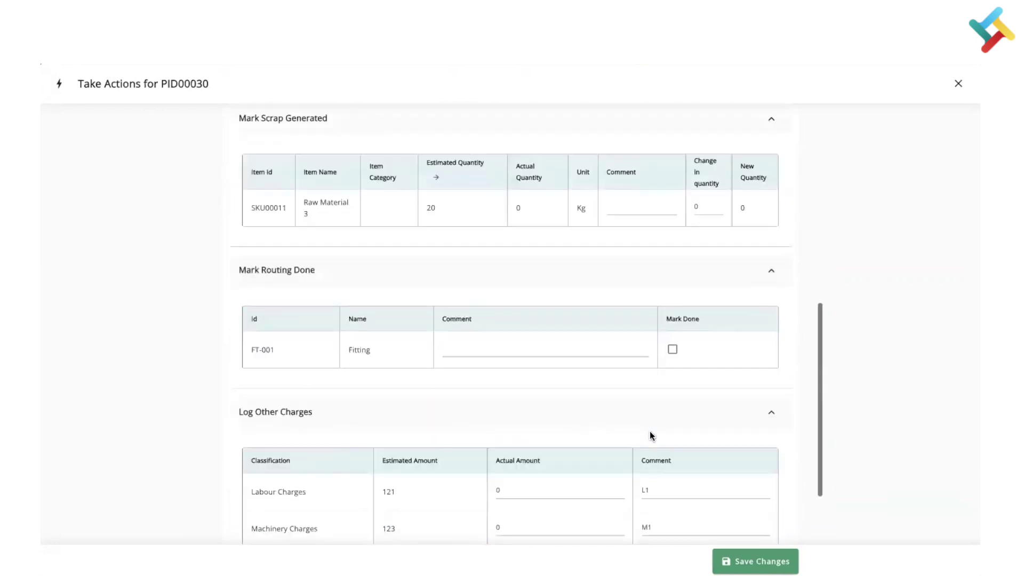
click(759, 556)
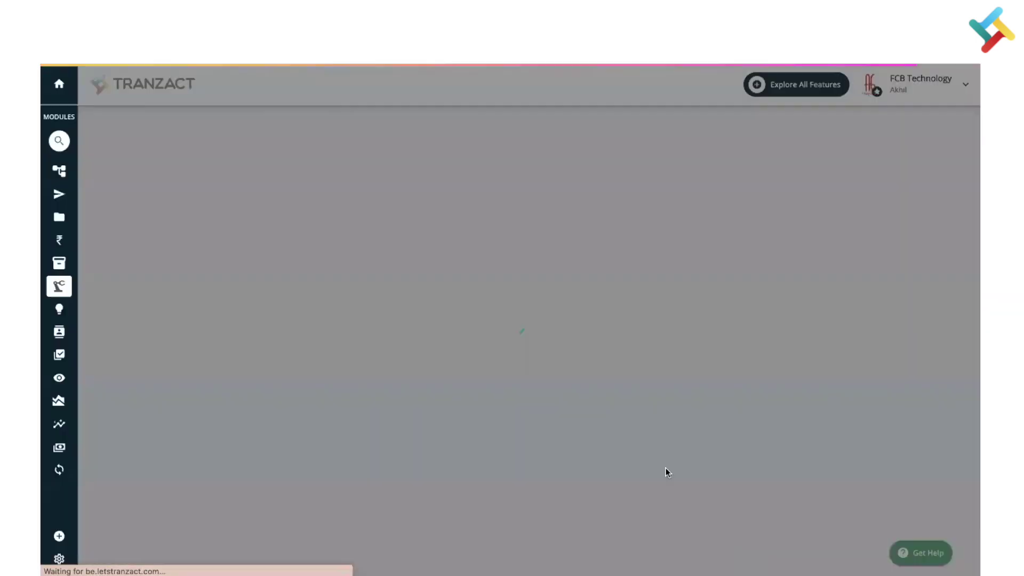
Bring up Mark Routing Done for PID00030's routing step FT-001 Fitting
scroll(648, 452, down, 8)
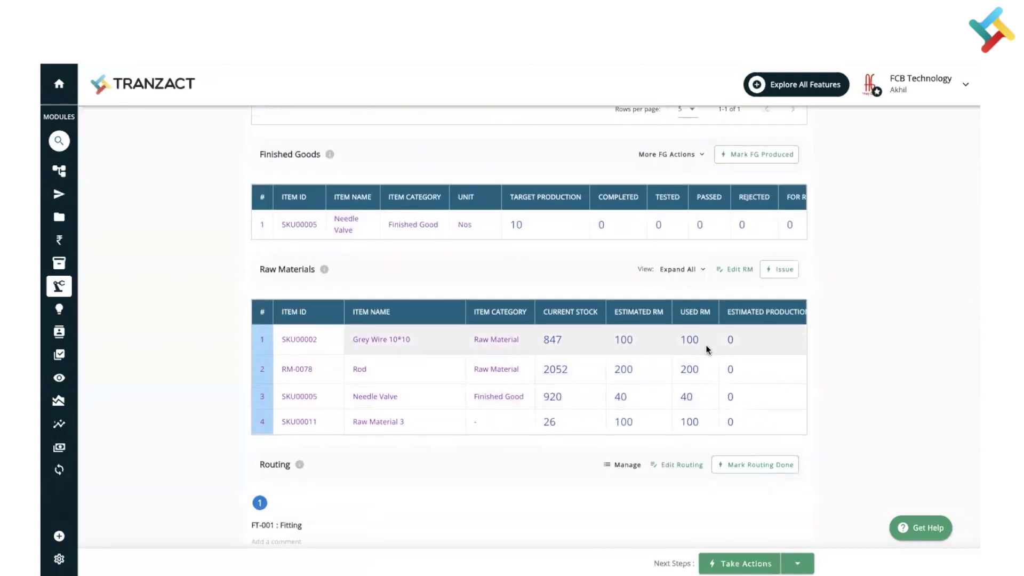
scroll(705, 345, down, 5)
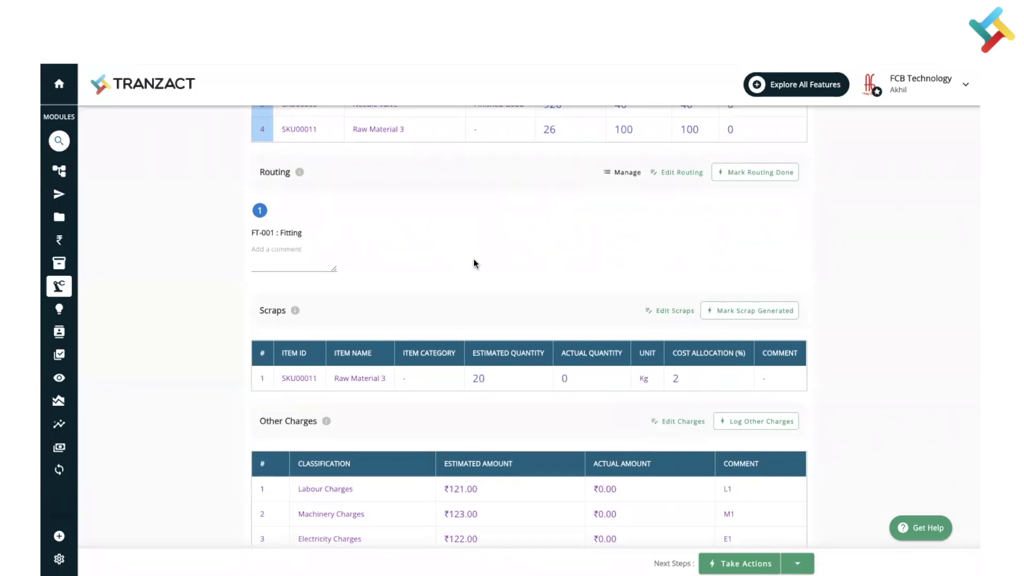
click(755, 173)
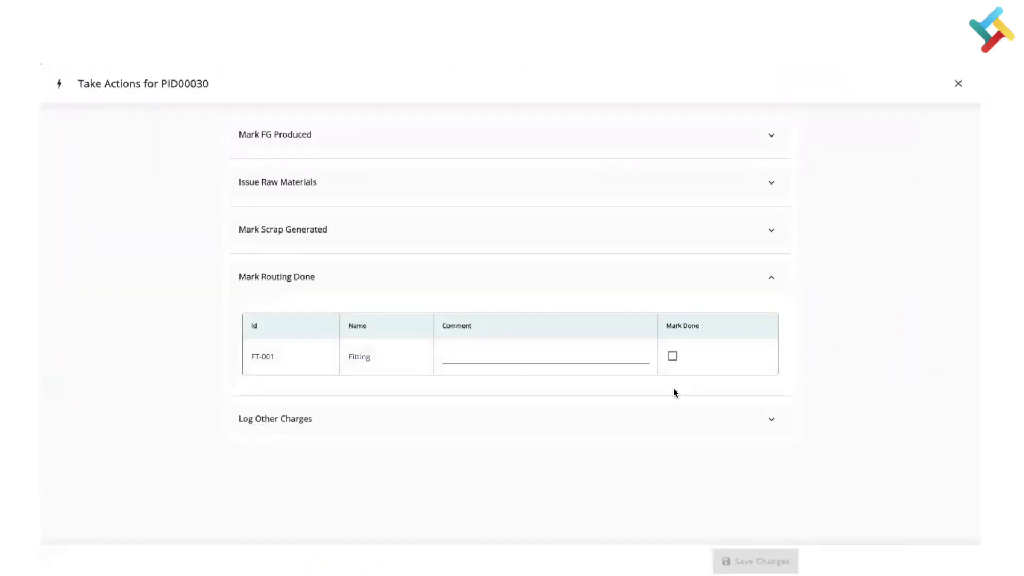
Mark routing step FT-001 Fitting done with the comment 'Done' and save
click(523, 358)
text(Done)
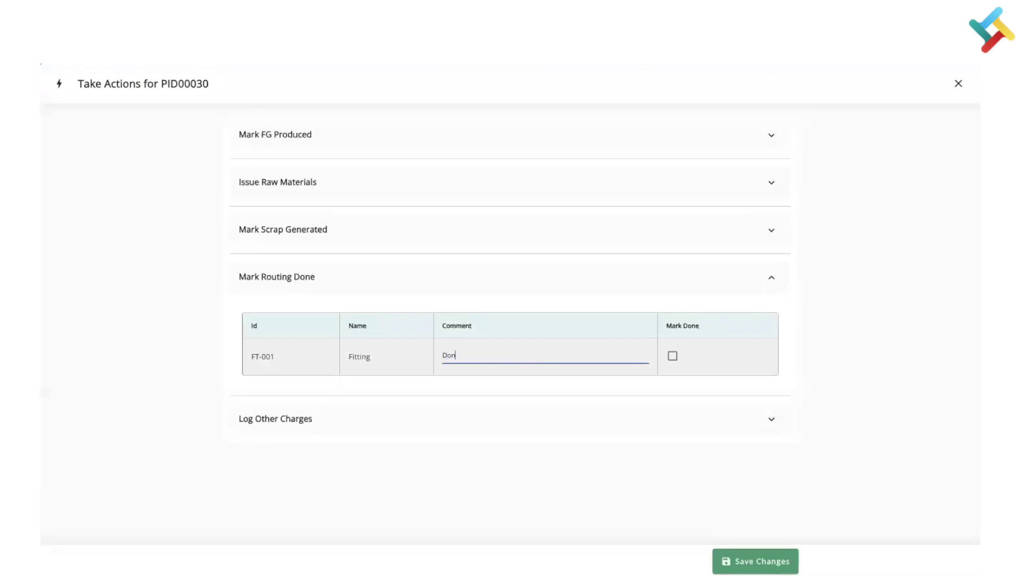
click(672, 356)
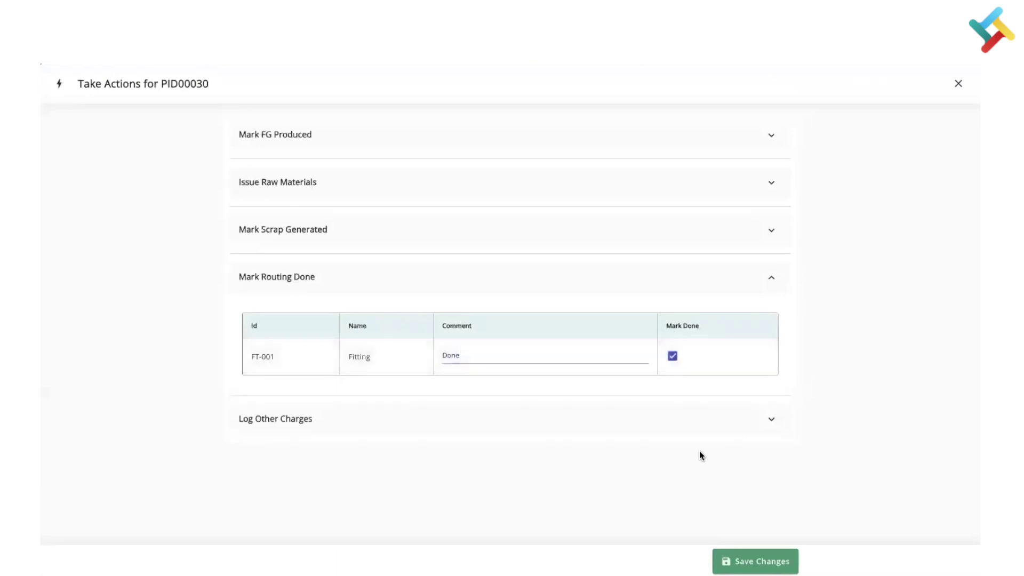
click(755, 561)
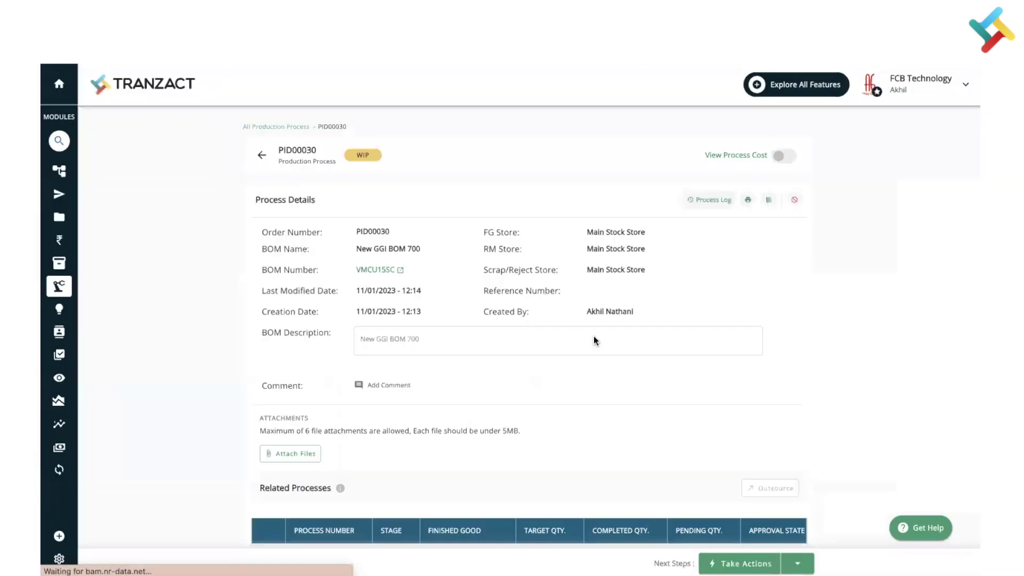
Record 20 Kg of Raw Material 3 scrap as generated, using the estimated quantity
scroll(593, 334, down, 8)
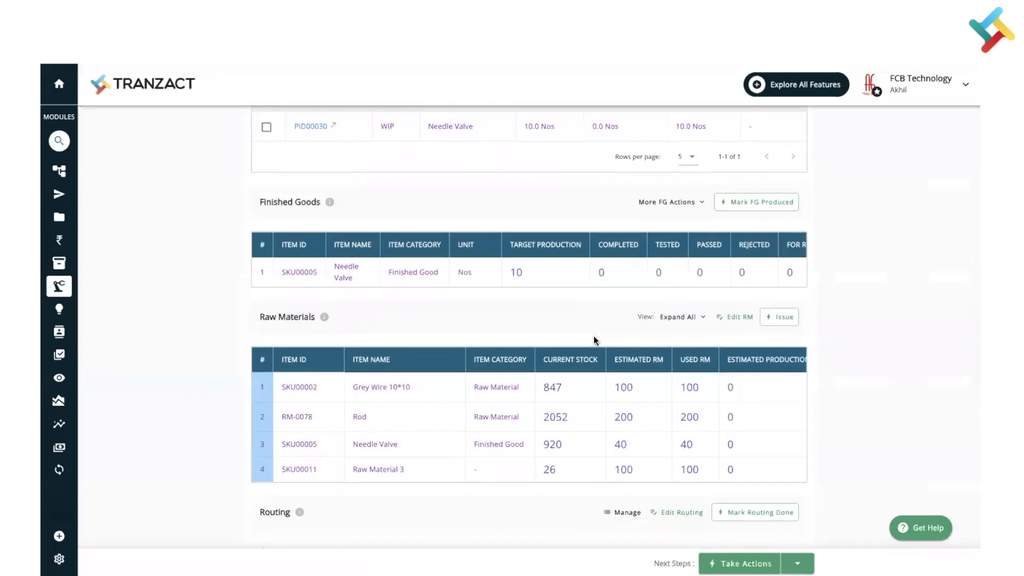
scroll(594, 335, down, 7)
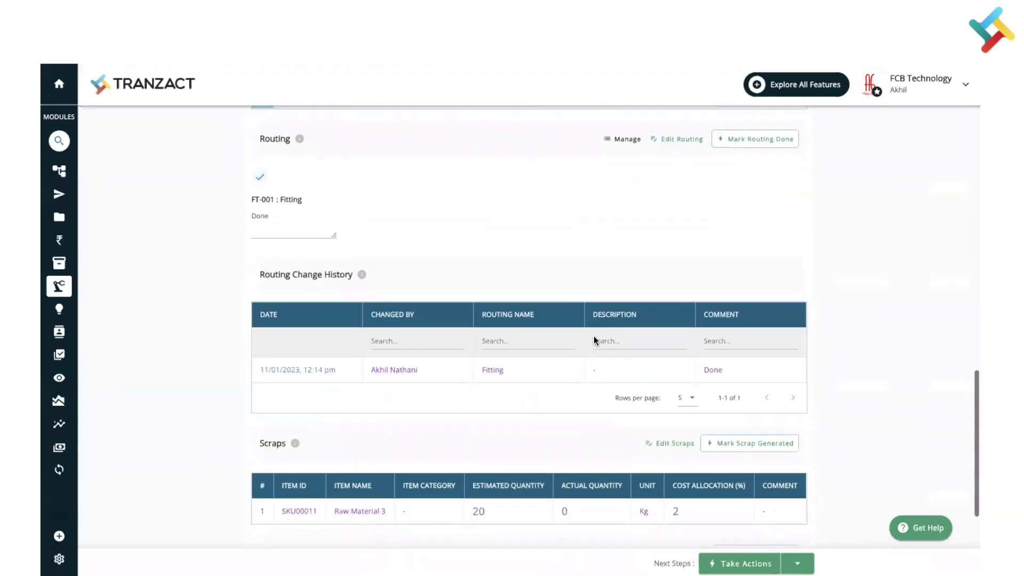
scroll(594, 335, down, 4)
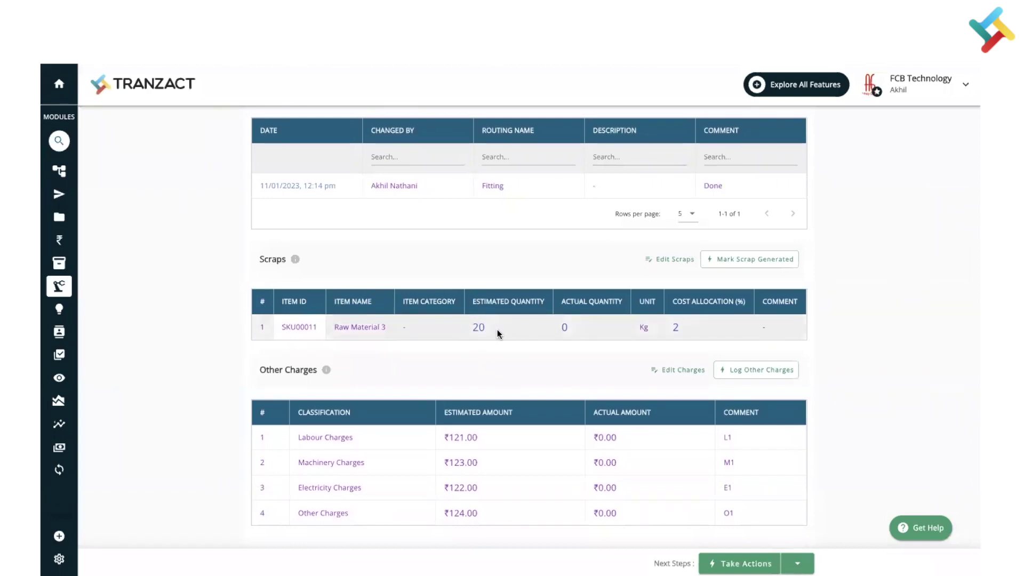
click(734, 265)
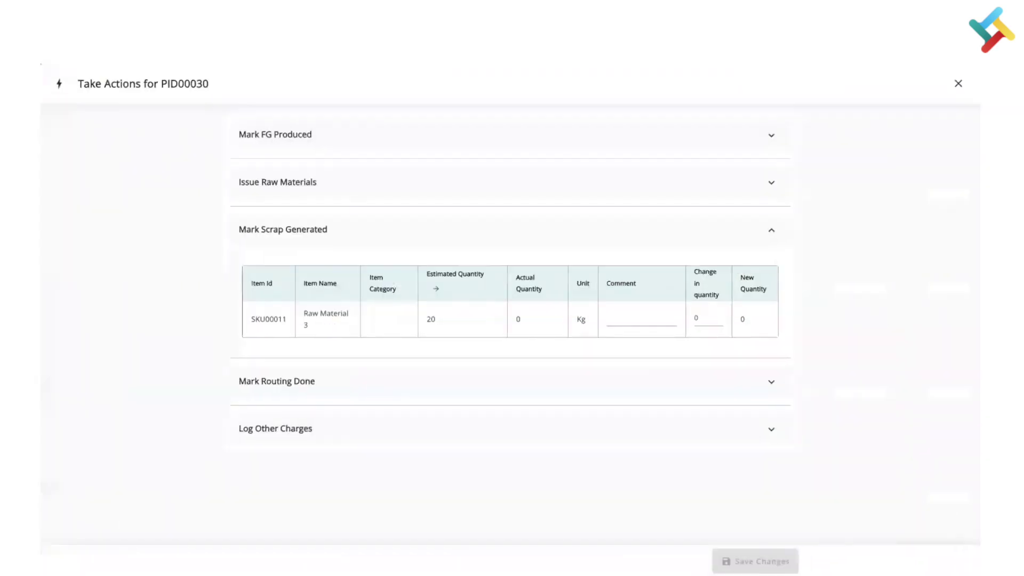
click(436, 288)
click(750, 550)
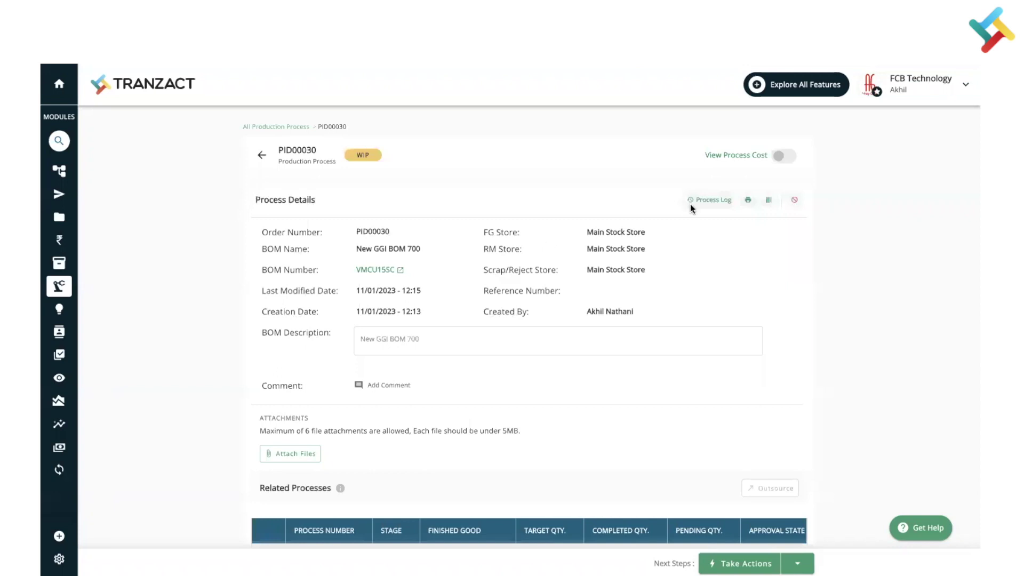
Log actual Labour Charges 121 and Machinery Charges 123 for PID00030
click(752, 563)
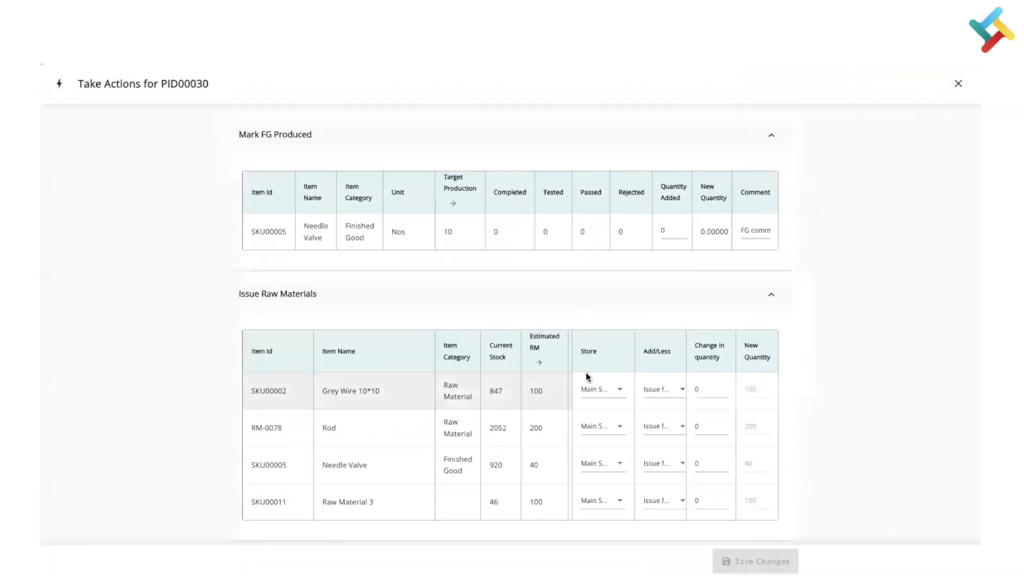
scroll(586, 372, down, 10)
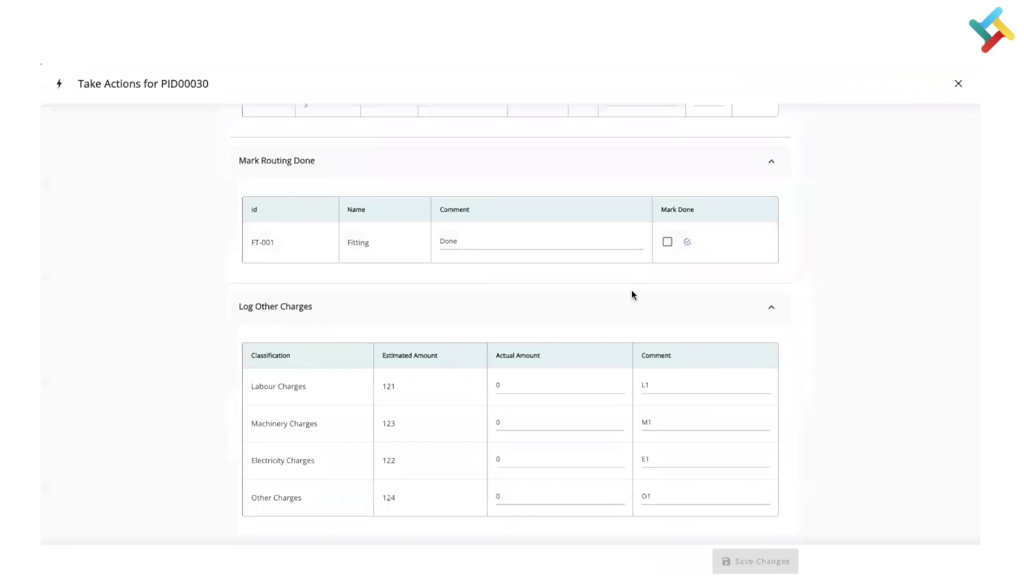
scroll(600, 273, up, 10)
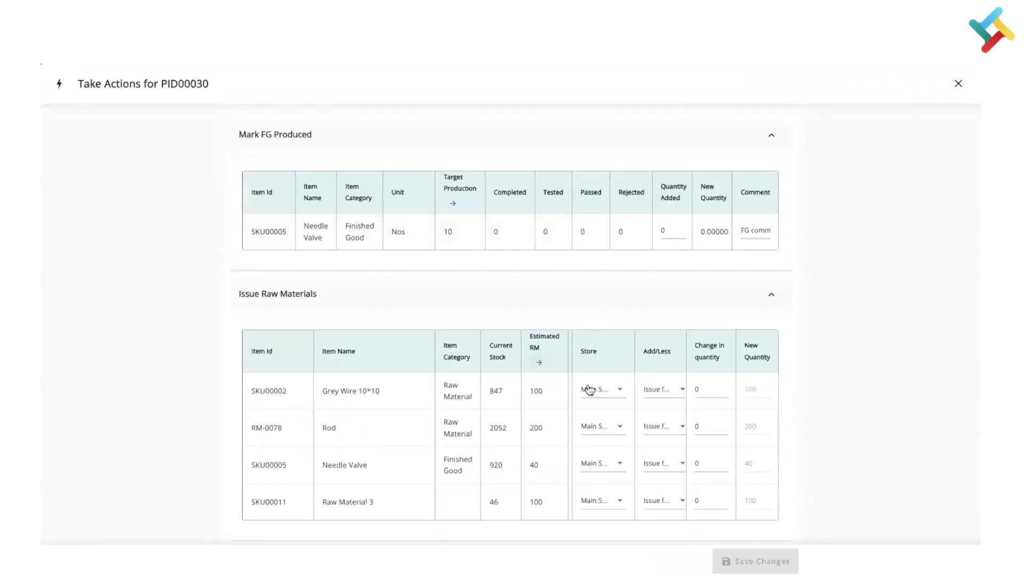
scroll(590, 393, down, 8)
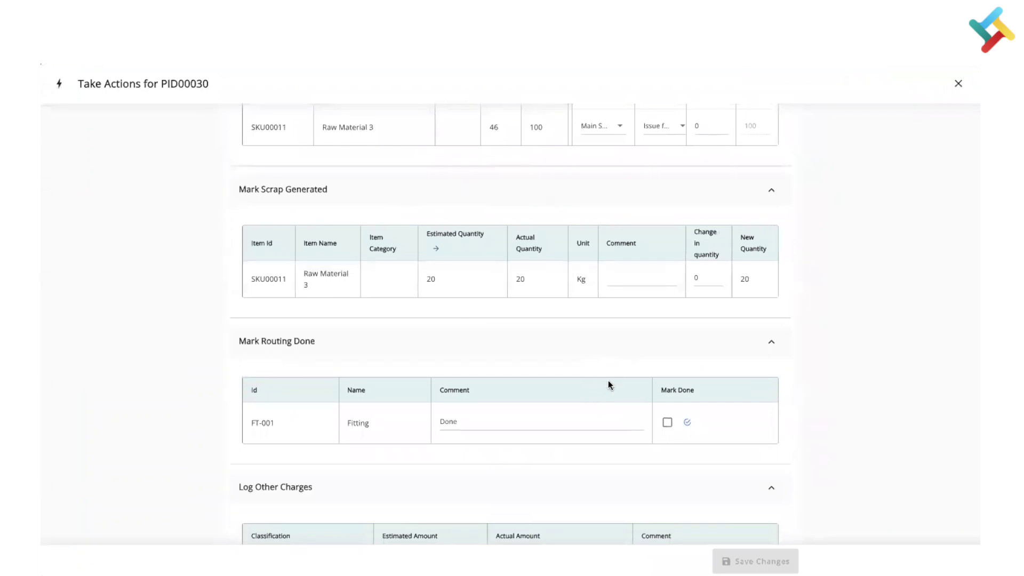
scroll(608, 384, down, 2)
scroll(608, 388, down, 3)
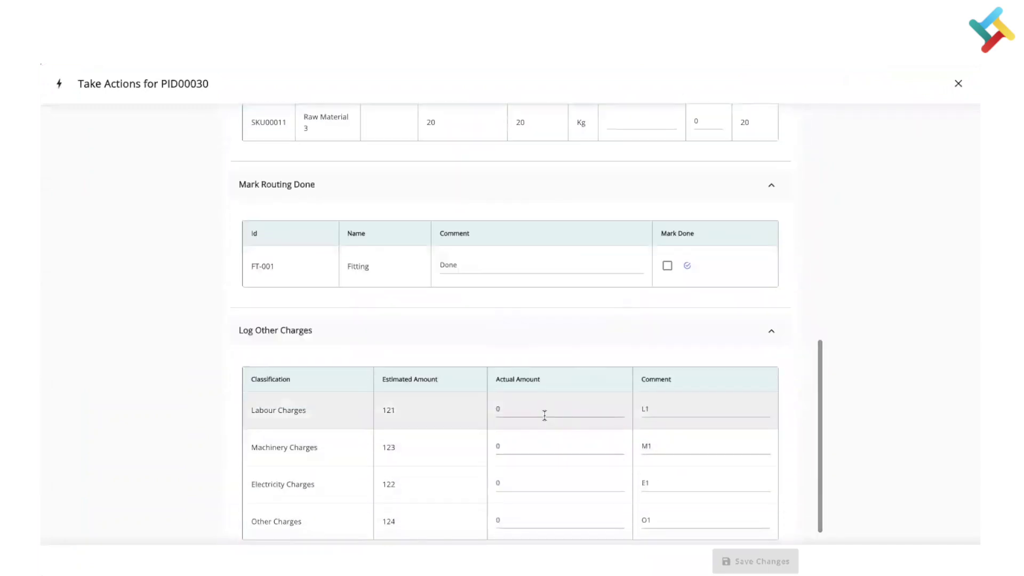
click(524, 382)
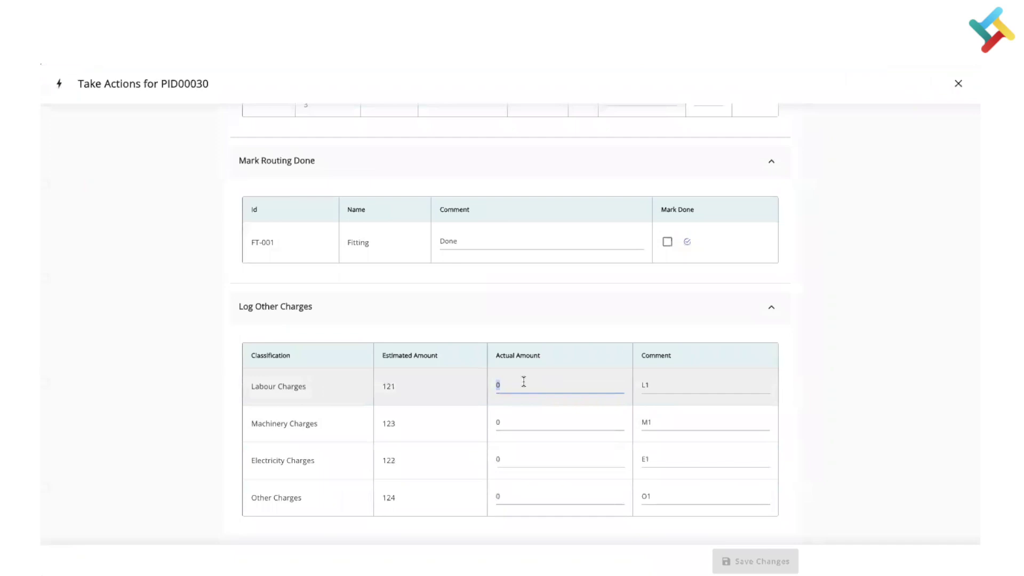
text(121)
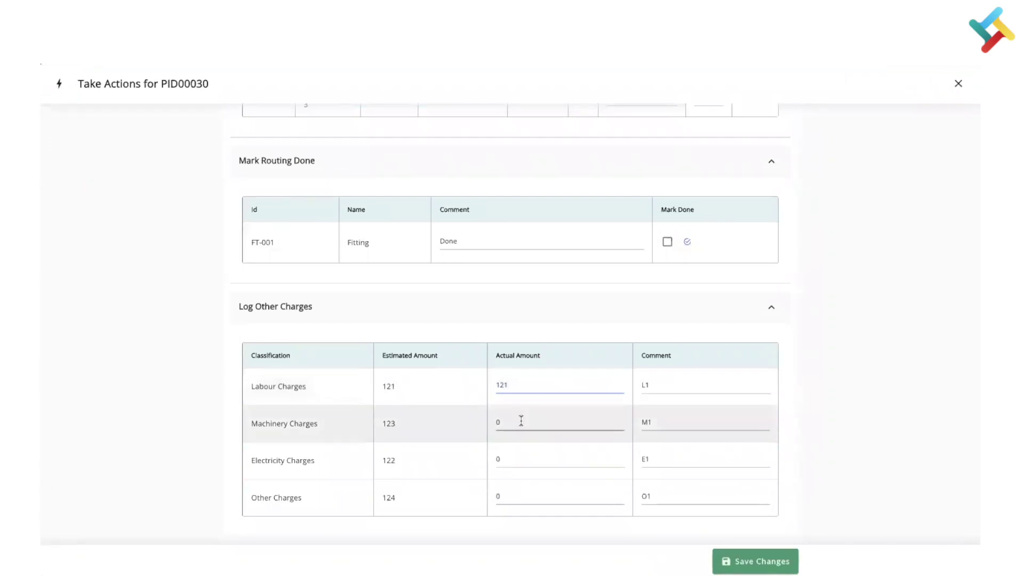
click(522, 421)
text(123)
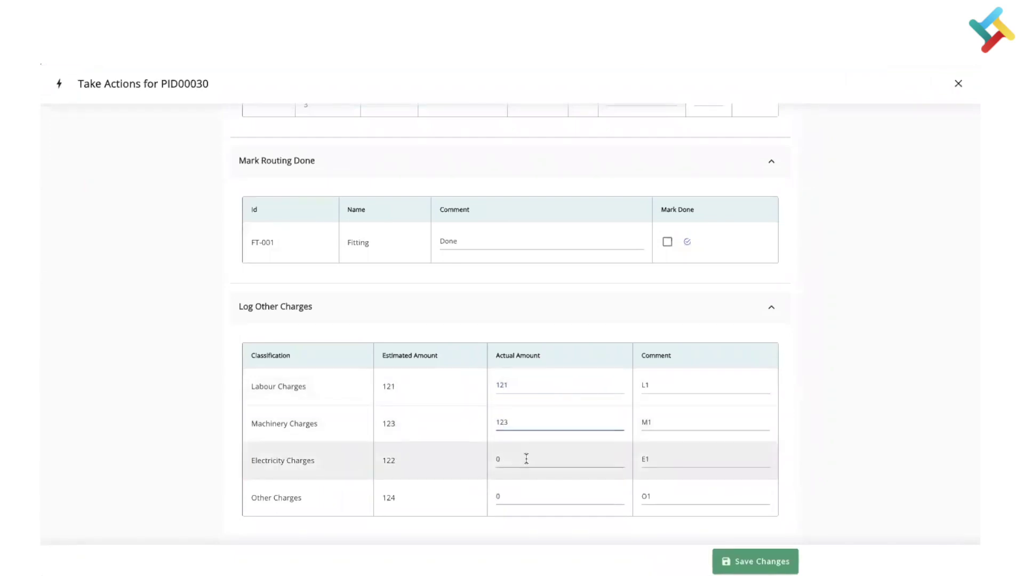
Log actual Electricity Charges 122 and Other Charges 124, then save the charges
click(527, 459)
text(12)
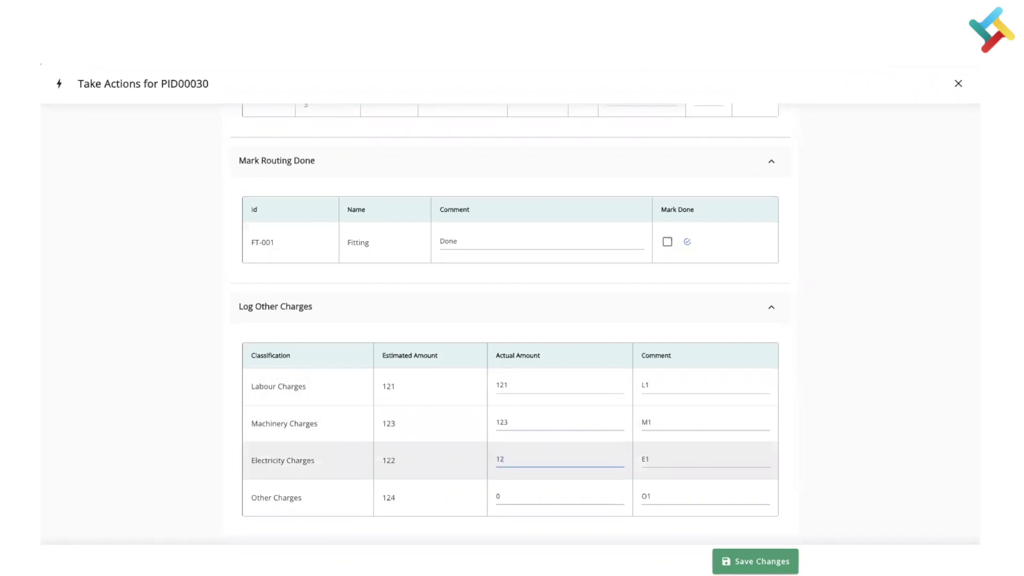
text(2)
click(536, 495)
key(BackSpace)
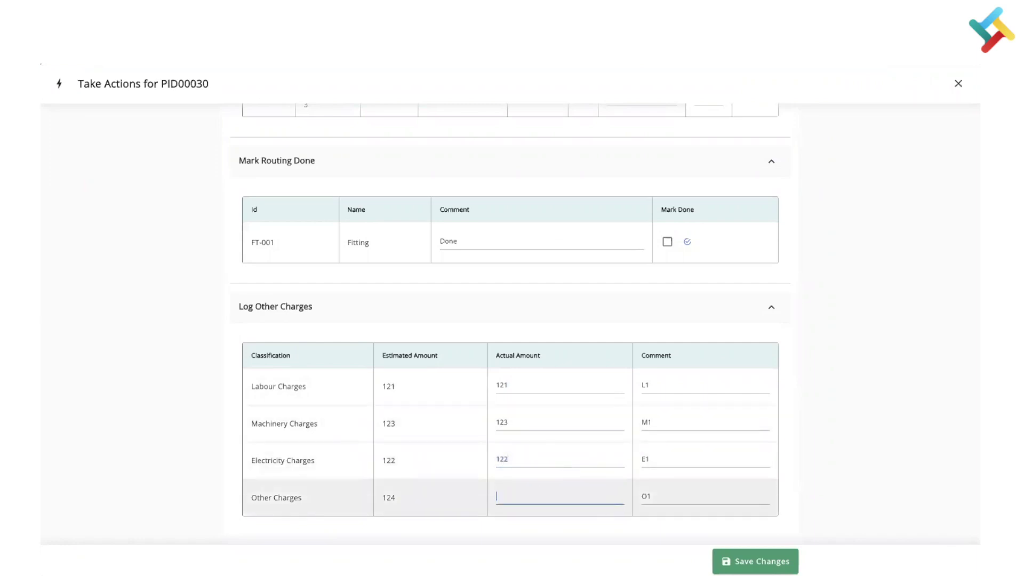
text(124)
click(738, 555)
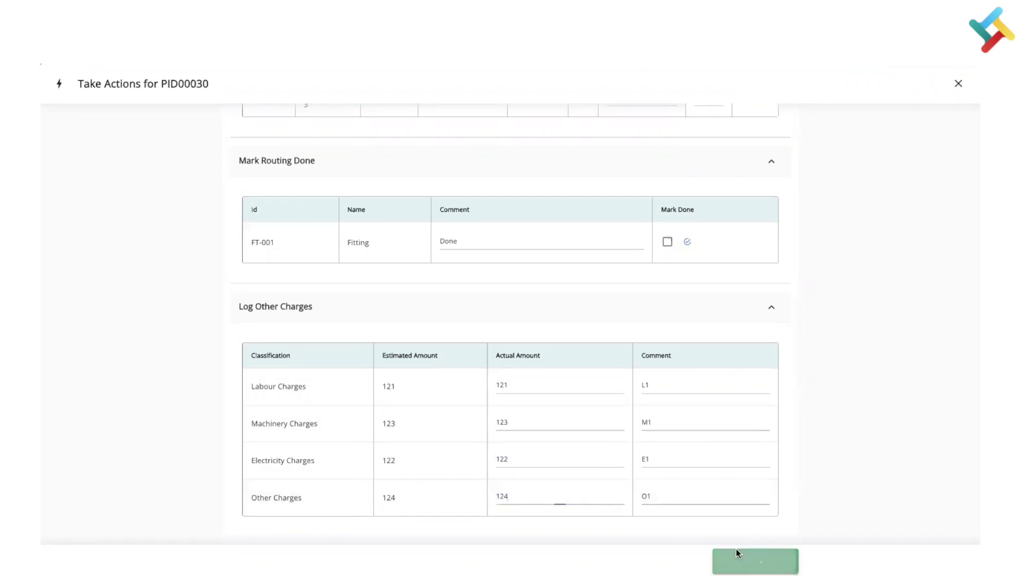
scroll(600, 393, down, 5)
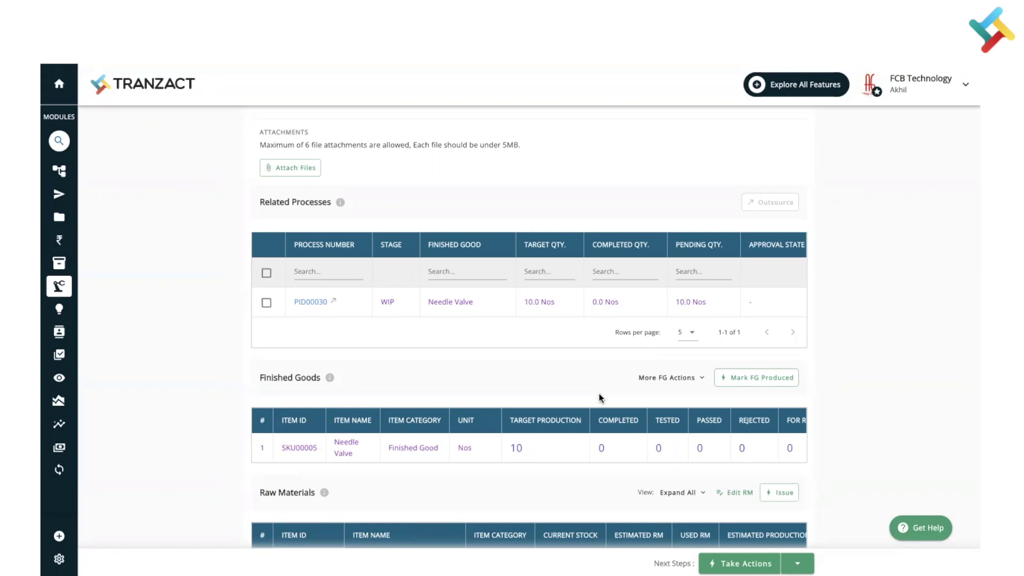
Log 10 Nos of Needle Valve as produced, matching the target production, and save
click(757, 380)
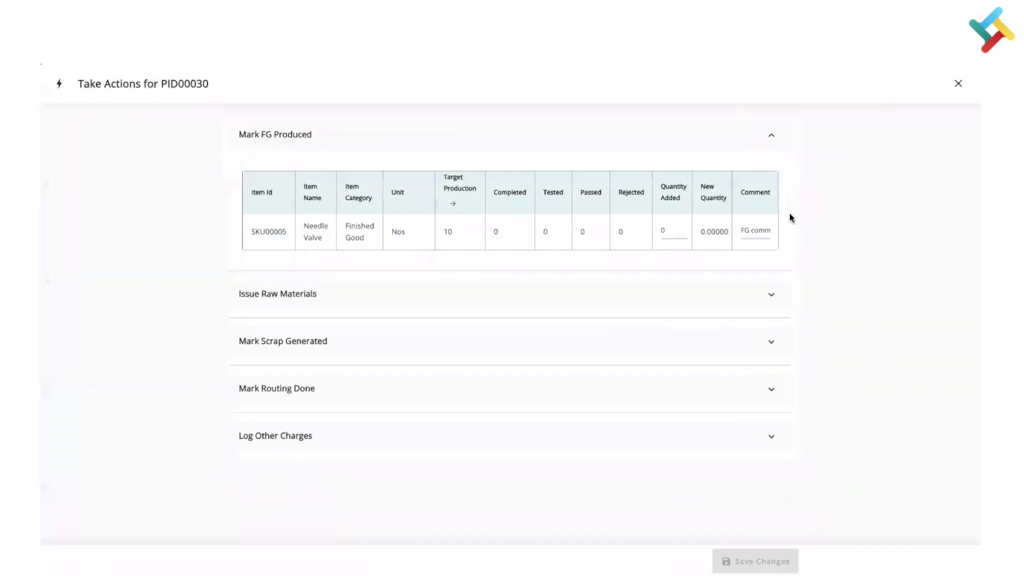
click(453, 203)
click(454, 206)
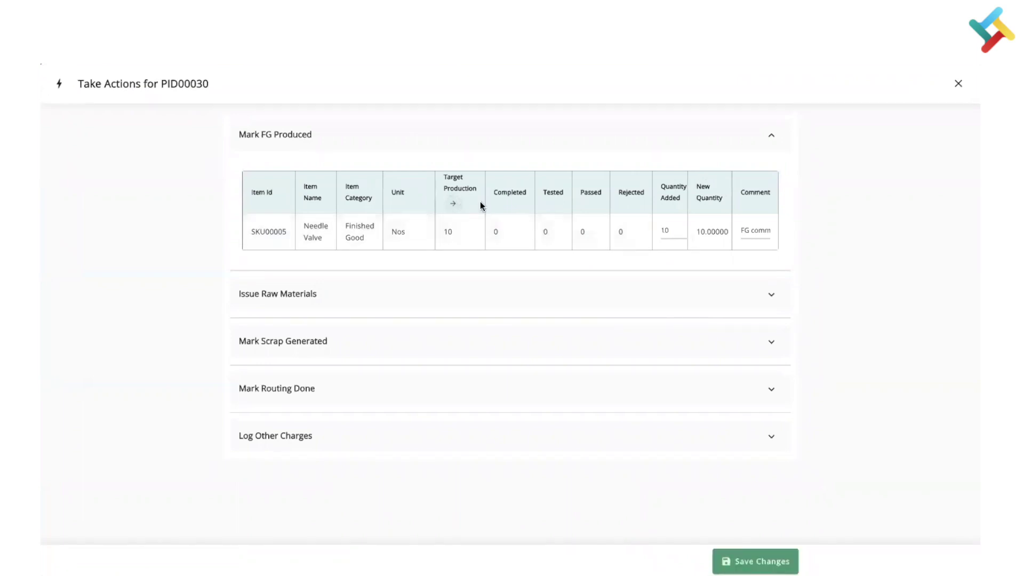
double_click(668, 229)
click(756, 561)
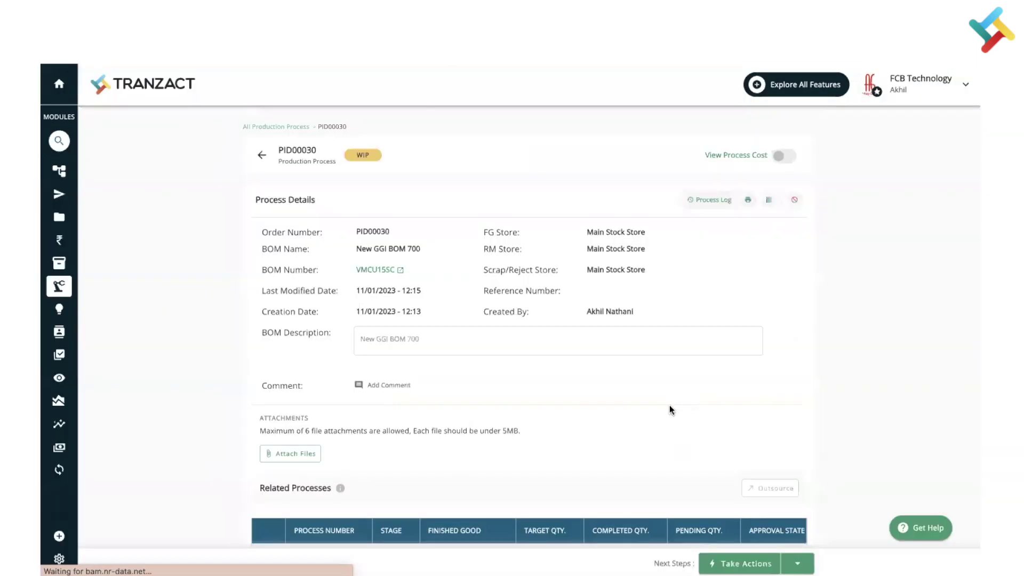
Record Needle Valve FG testing with 10 tested, 10 passed and 0 for repair
scroll(670, 404, down, 5)
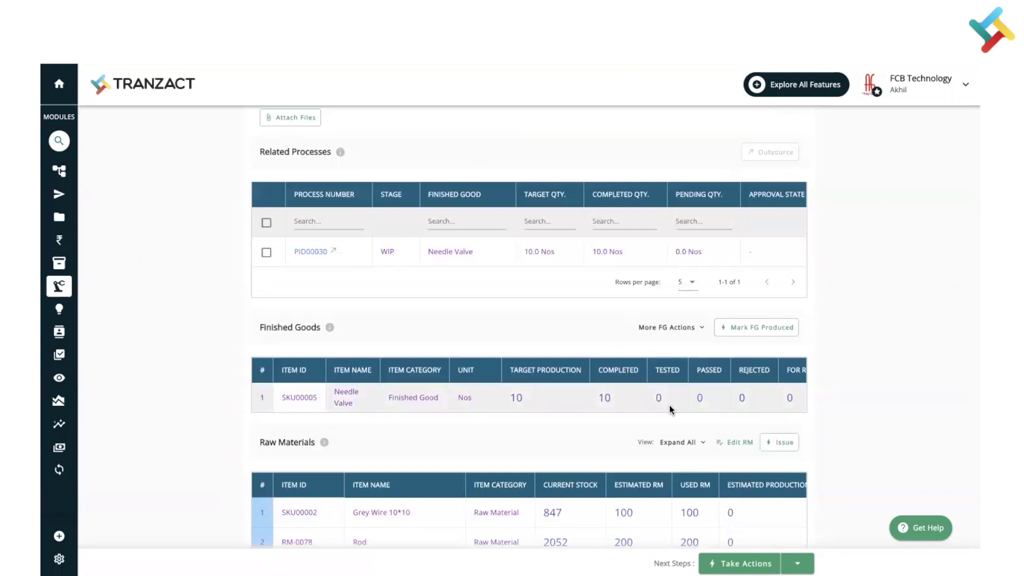
click(672, 332)
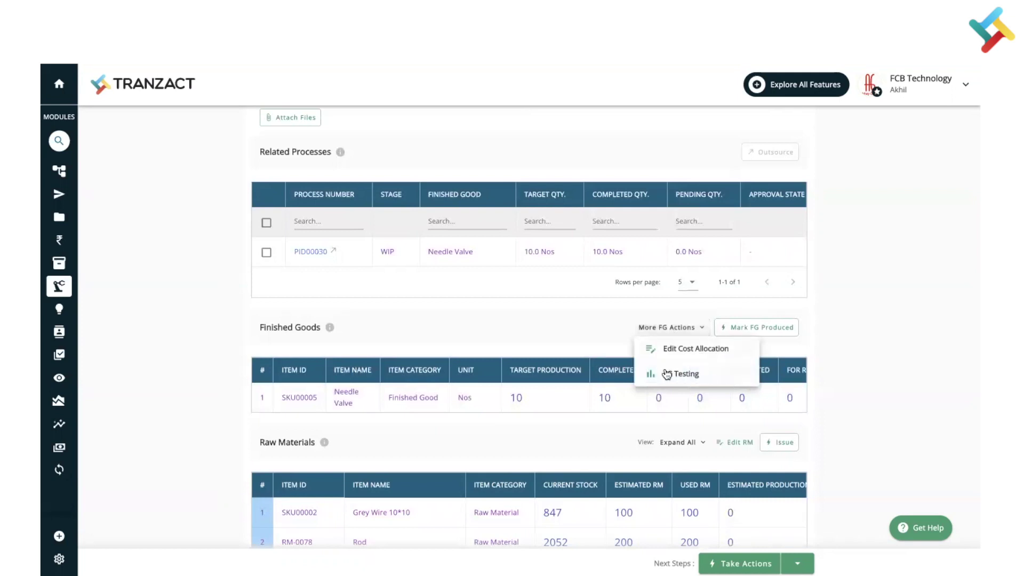
click(683, 374)
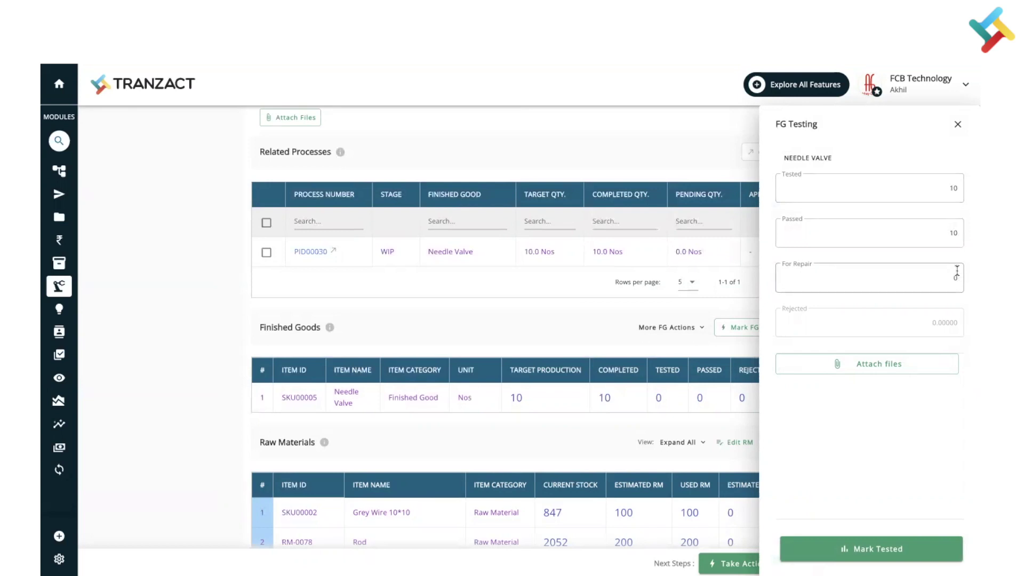
click(955, 274)
click(877, 547)
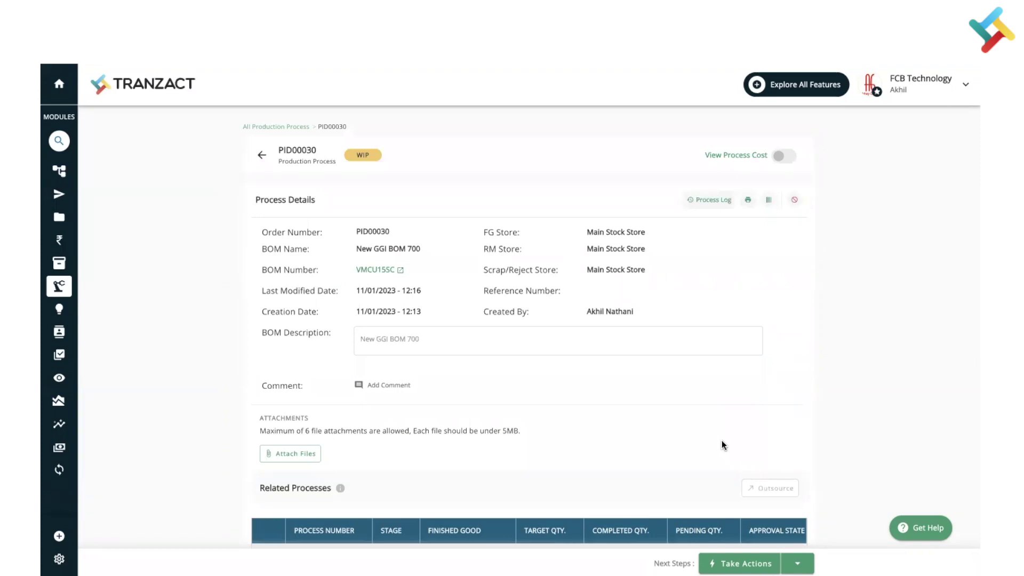
click(769, 200)
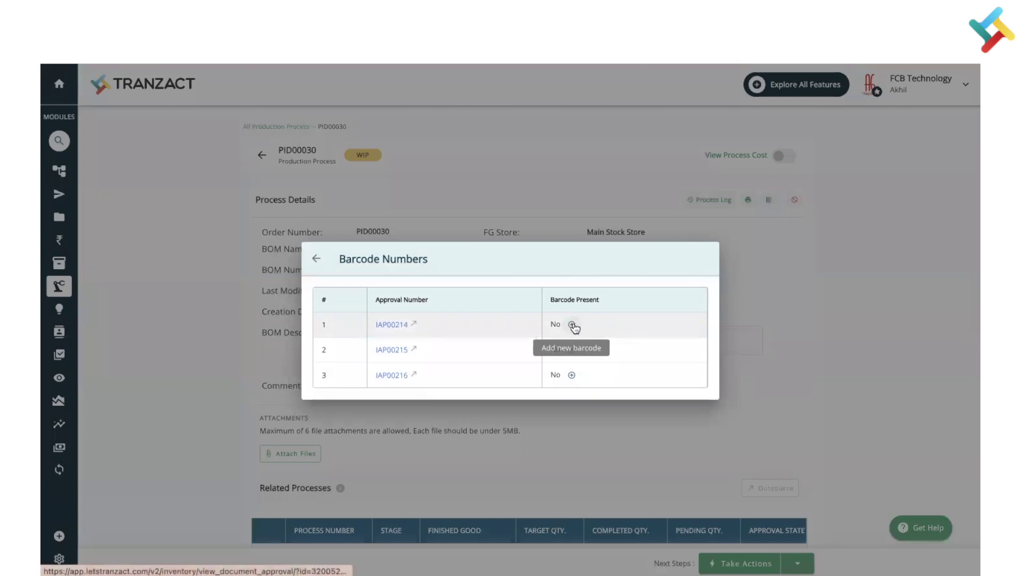
click(319, 258)
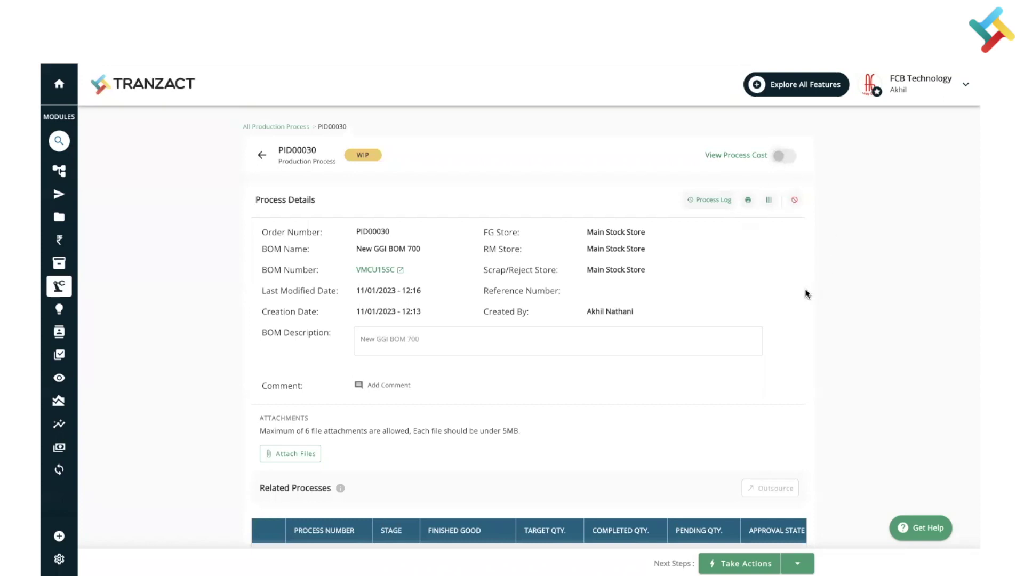
click(704, 201)
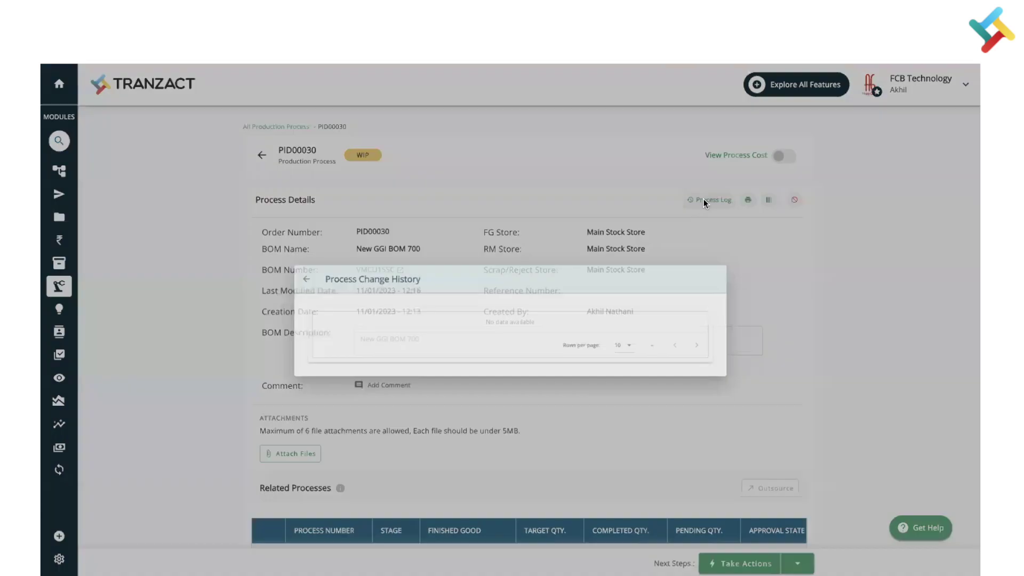
scroll(583, 298, down, 3)
scroll(584, 335, up, 3)
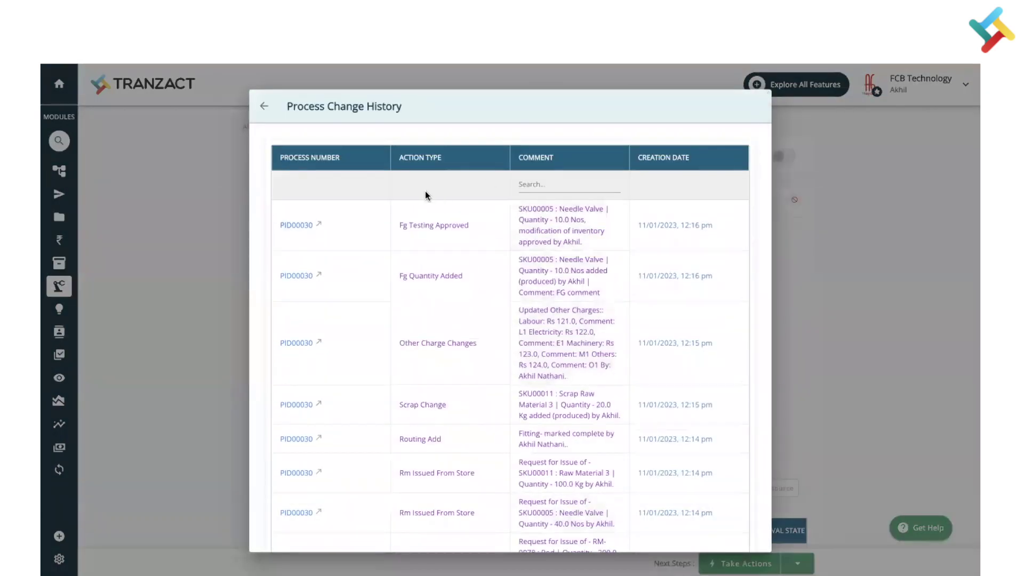
click(264, 106)
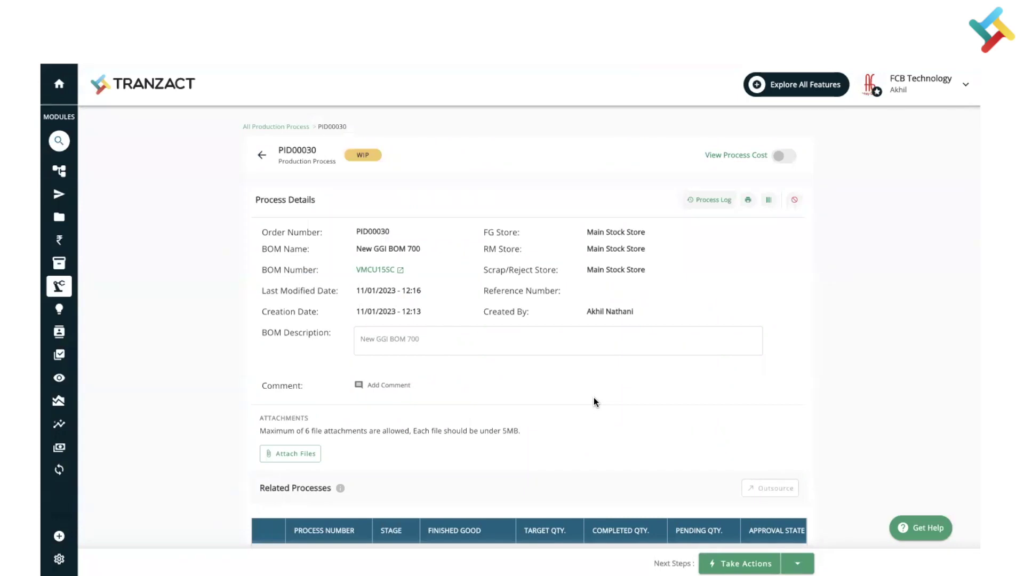
Complete production process PID00030 from the Take Actions menu and confirm, closing all sub-processes
click(803, 557)
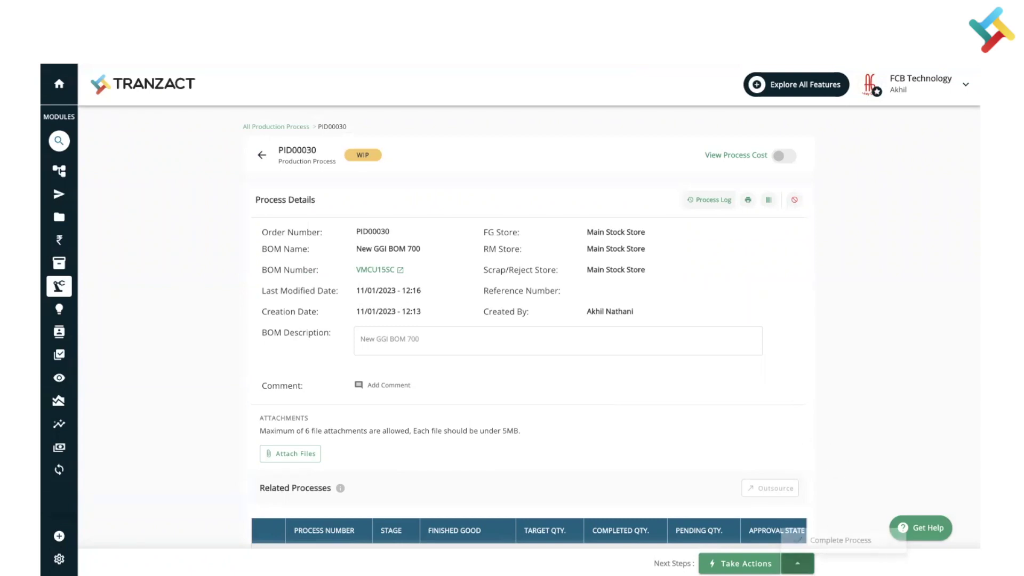
click(811, 540)
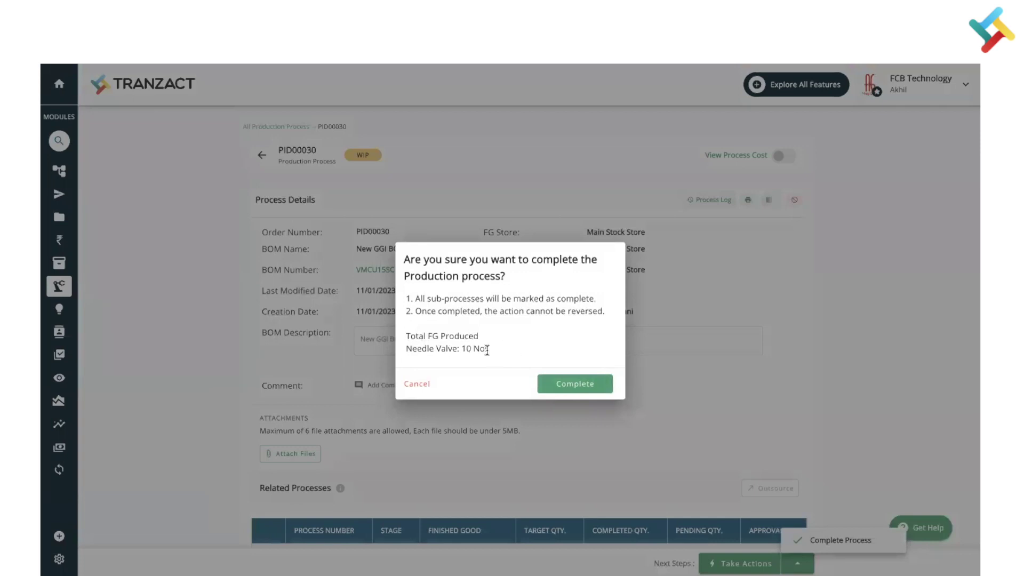
click(557, 385)
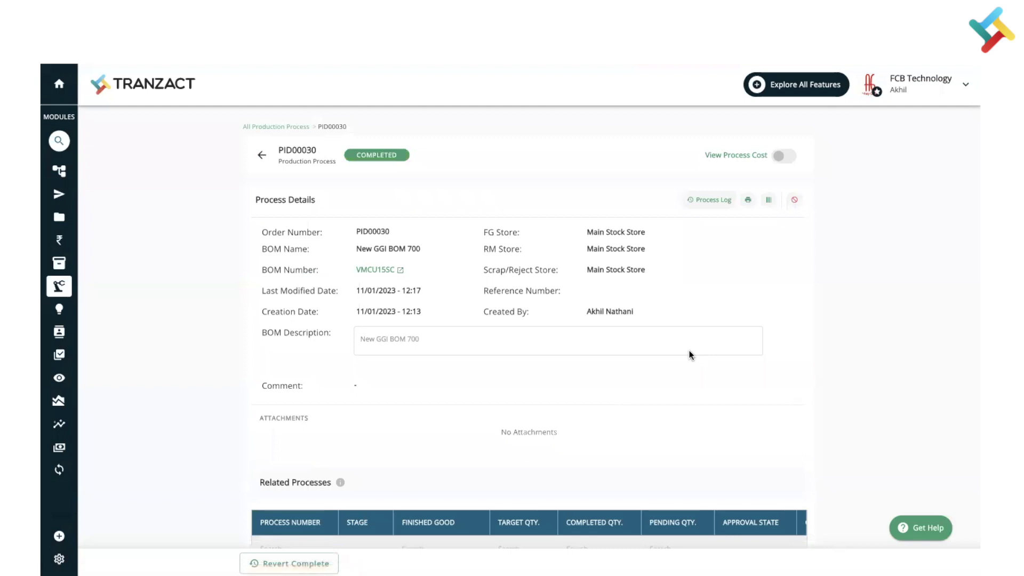
Turn on View Process Cost and review the Needle Valve total of ₹2,20,340.30 and cost tables
click(785, 156)
scroll(740, 389, down, 8)
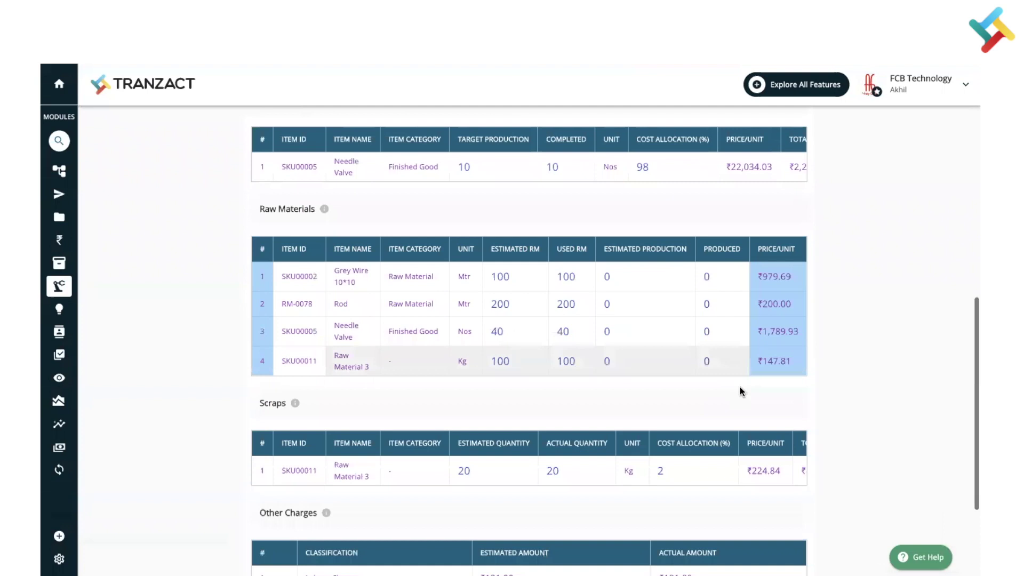
scroll(741, 389, down, 3)
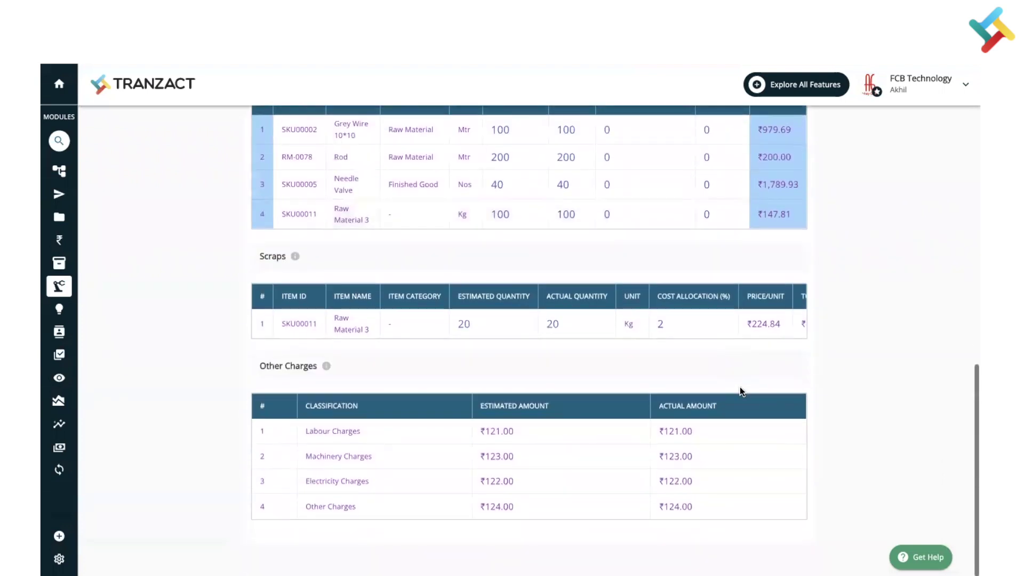
scroll(740, 386, up, 4)
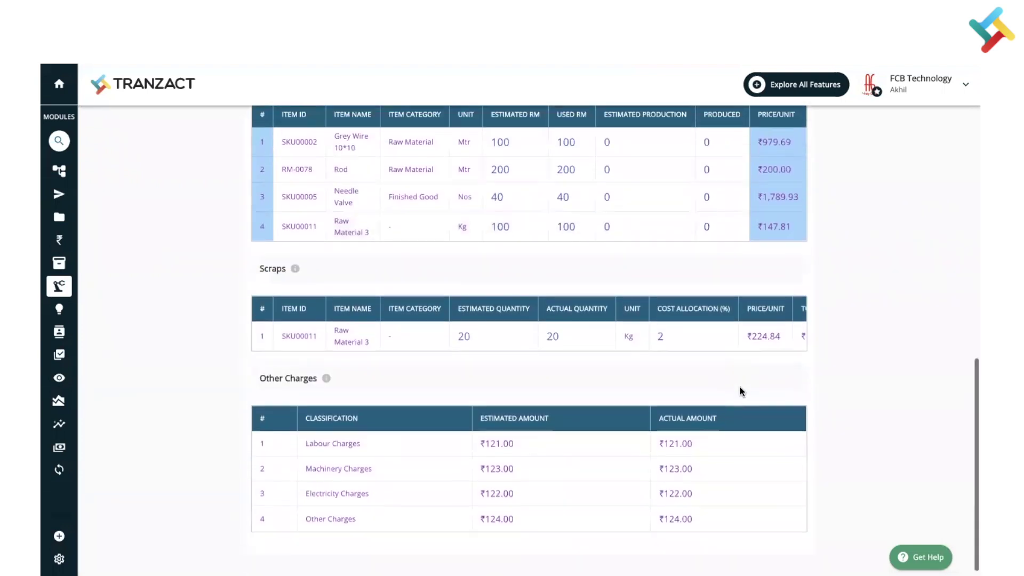
scroll(754, 231, right, 3)
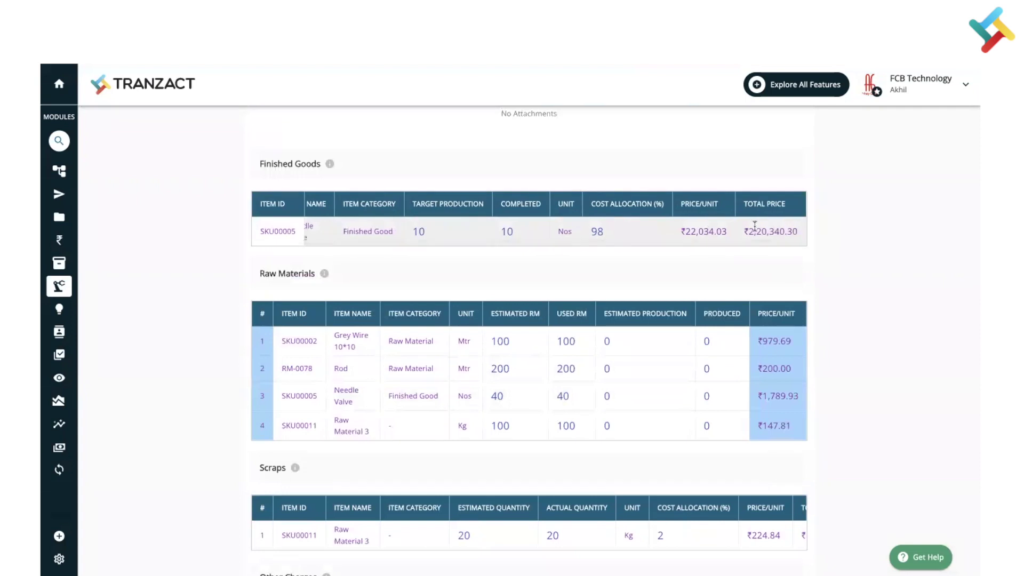
drag(744, 231, 798, 231)
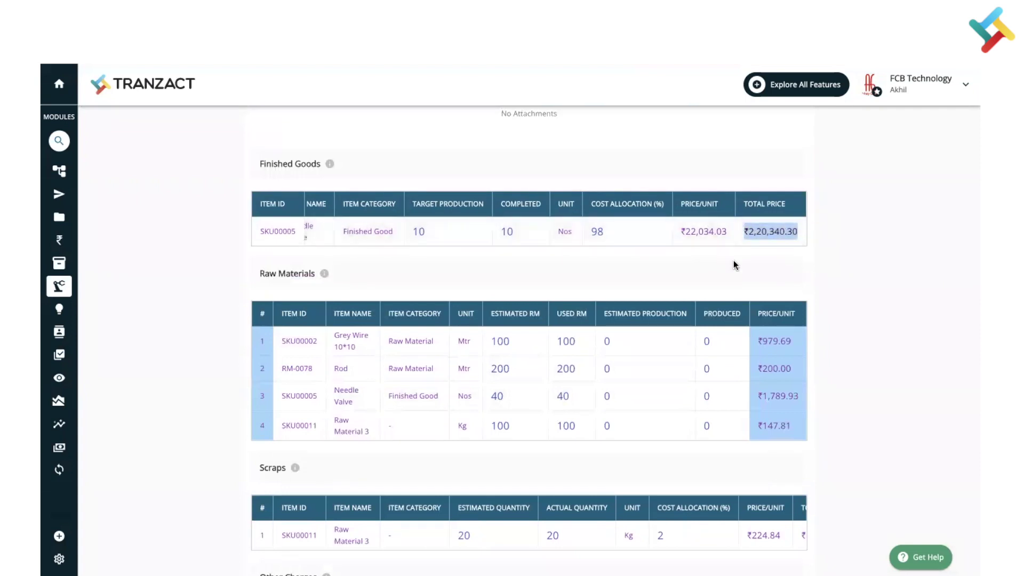